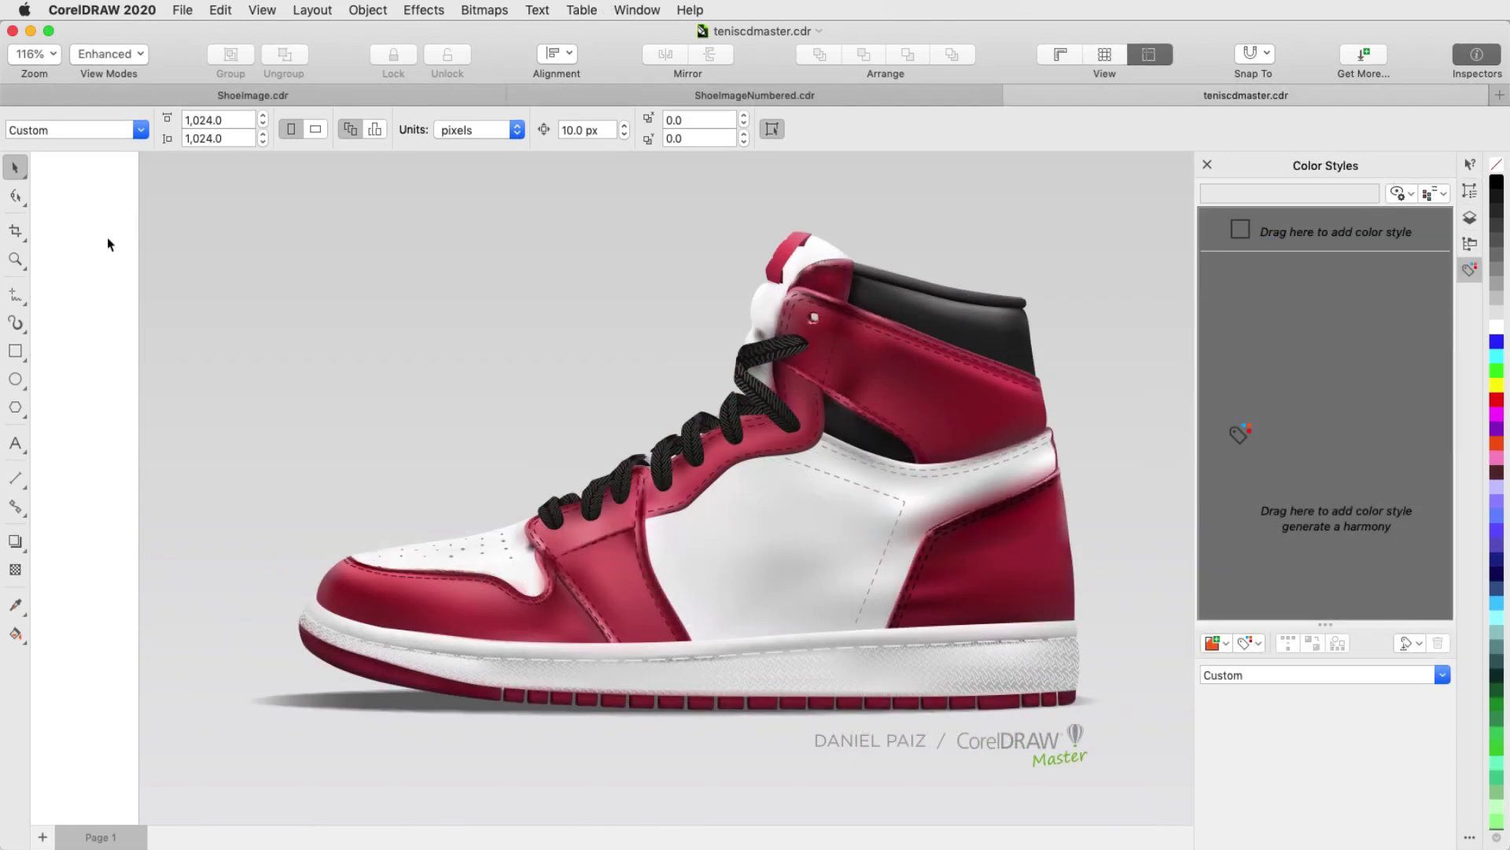
Add the selected sneaker's colours to the Color Styles docker, grouped into harmonies
left_click_drag(79, 183, 1164, 692)
left_click_drag(889, 480, 1287, 446)
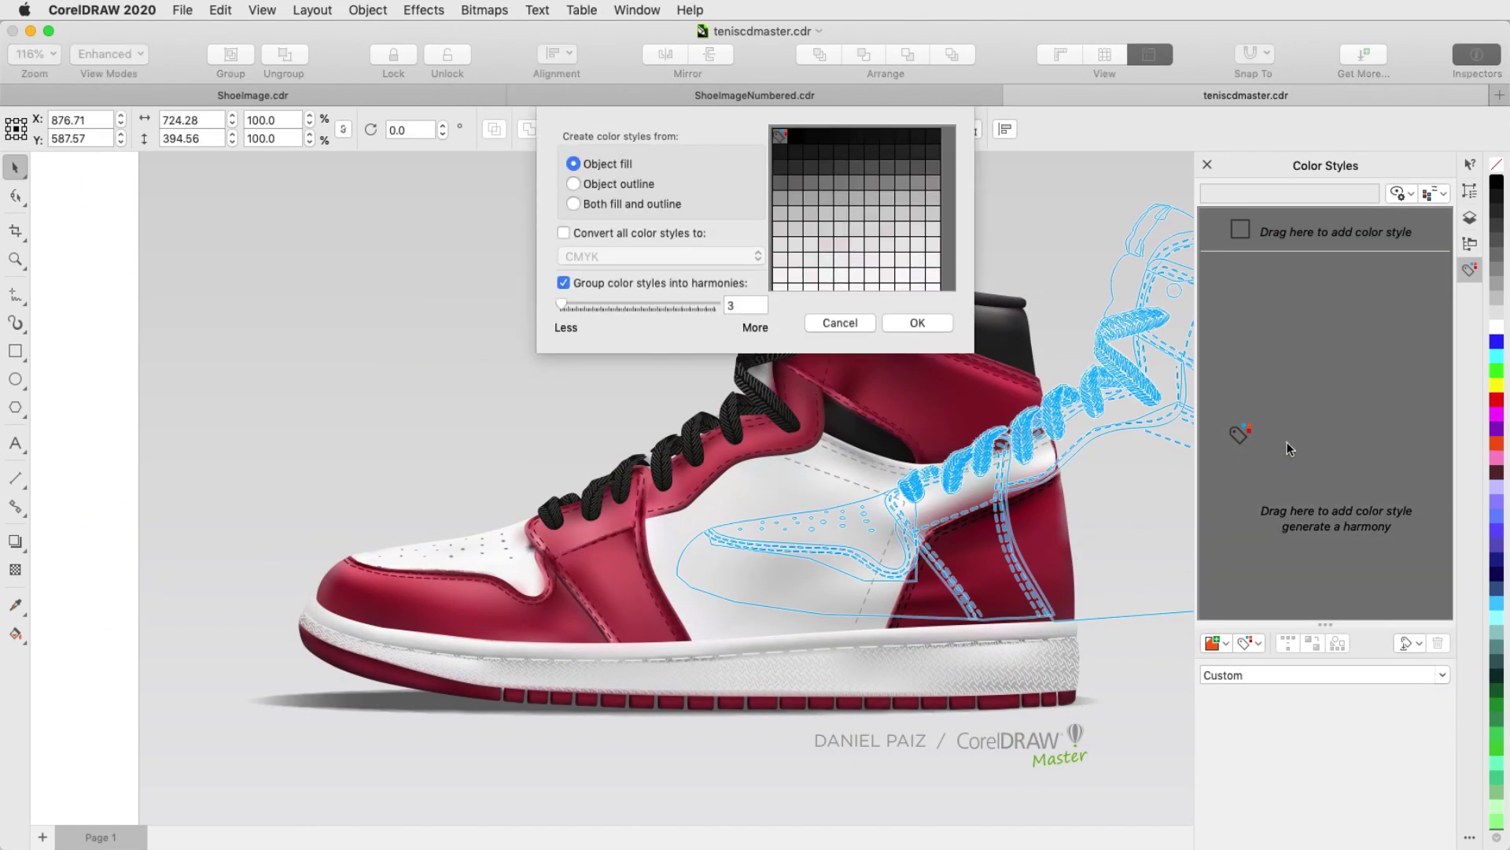
left_click(941, 324)
Set the red harmony group to Complementary and rotate its hue around to turquoise
left_click(1392, 577)
left_click(1298, 699)
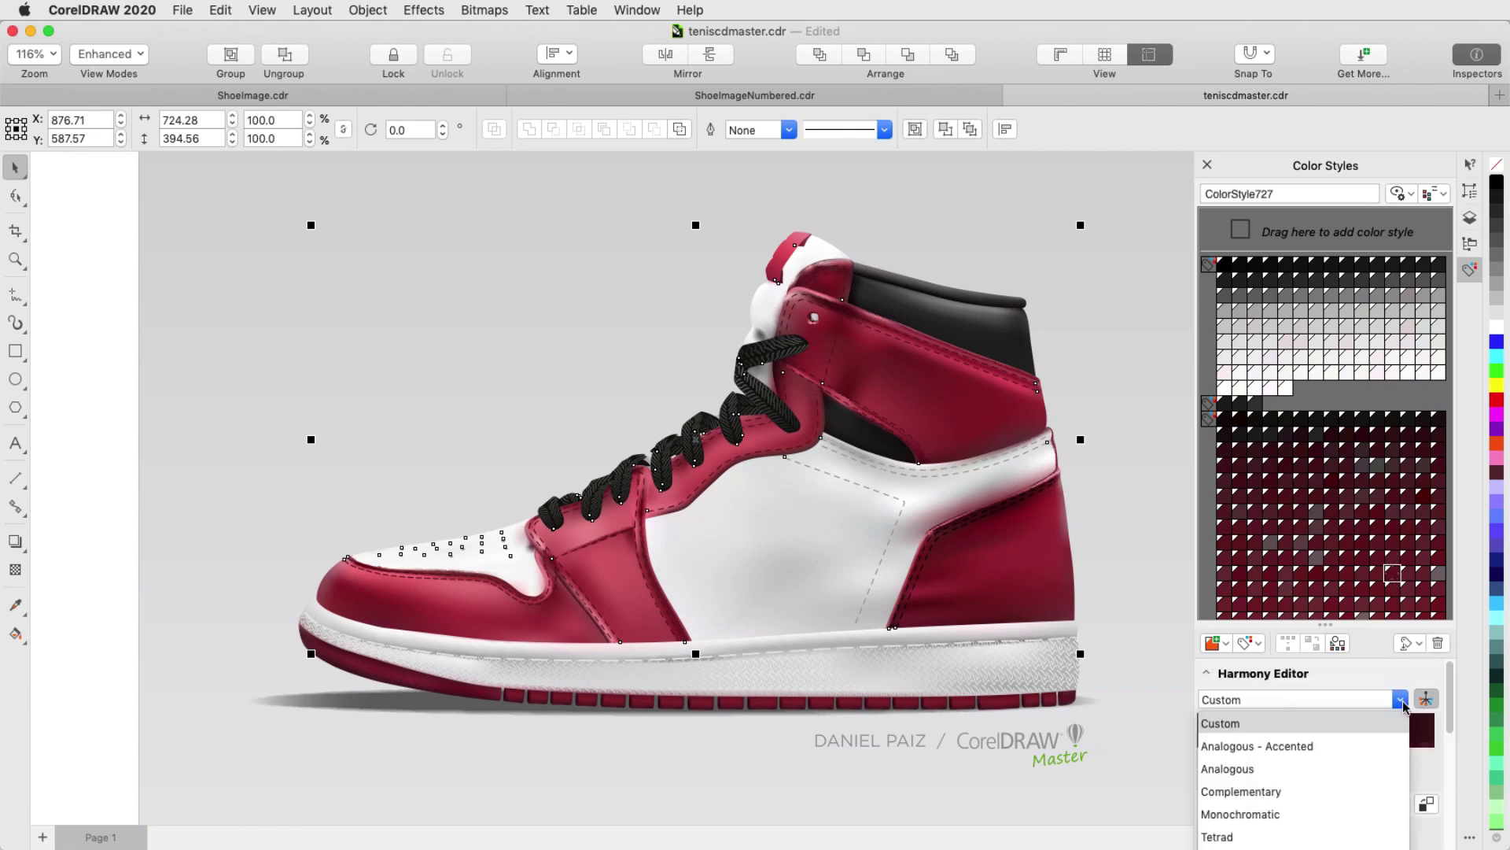
left_click(1290, 795)
left_click_drag(1454, 698, 1453, 759)
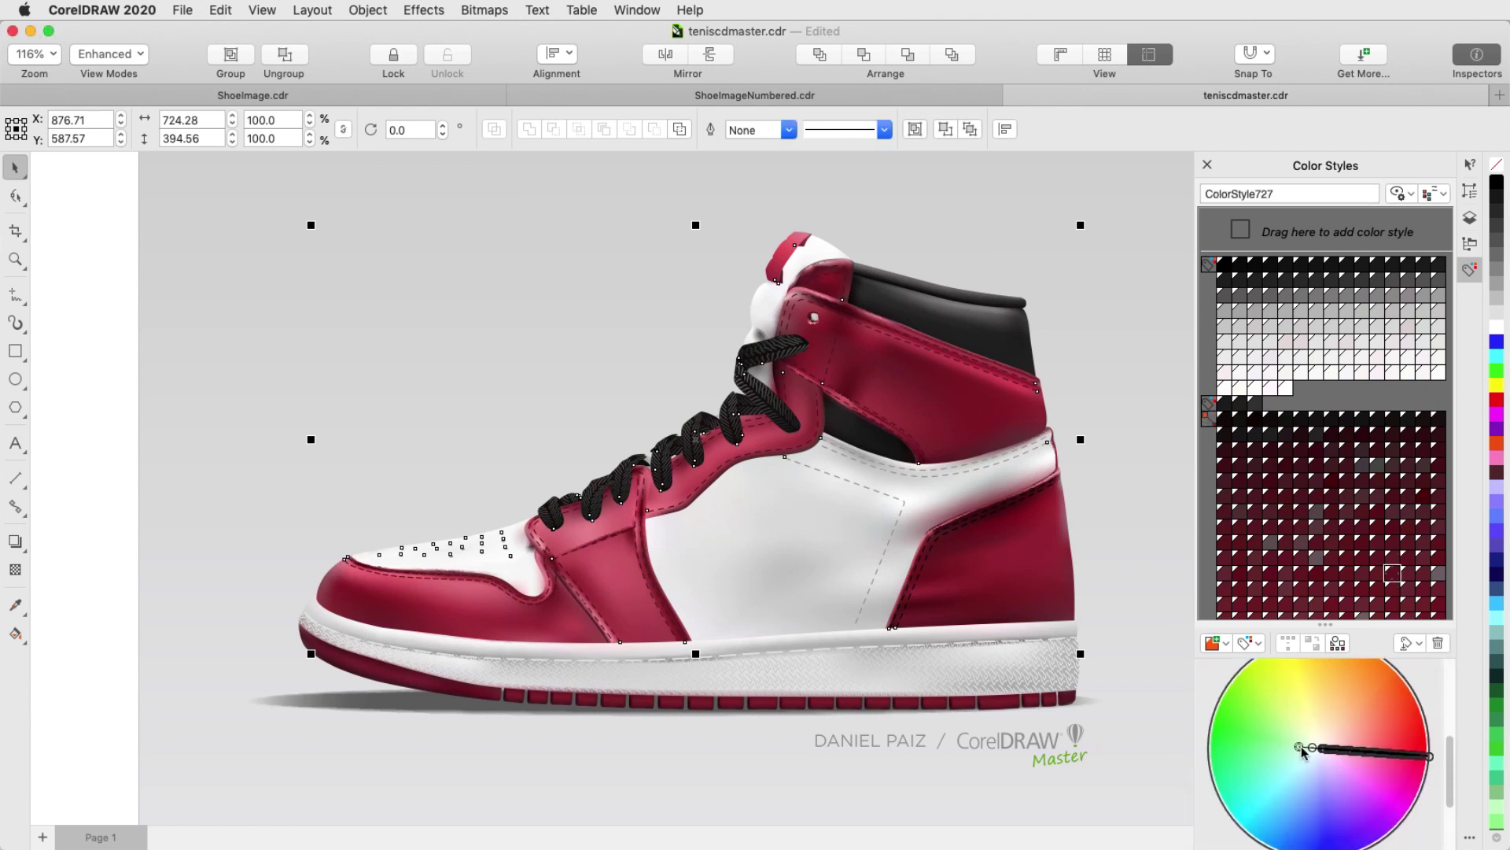
left_click(1268, 825)
left_click(1397, 824)
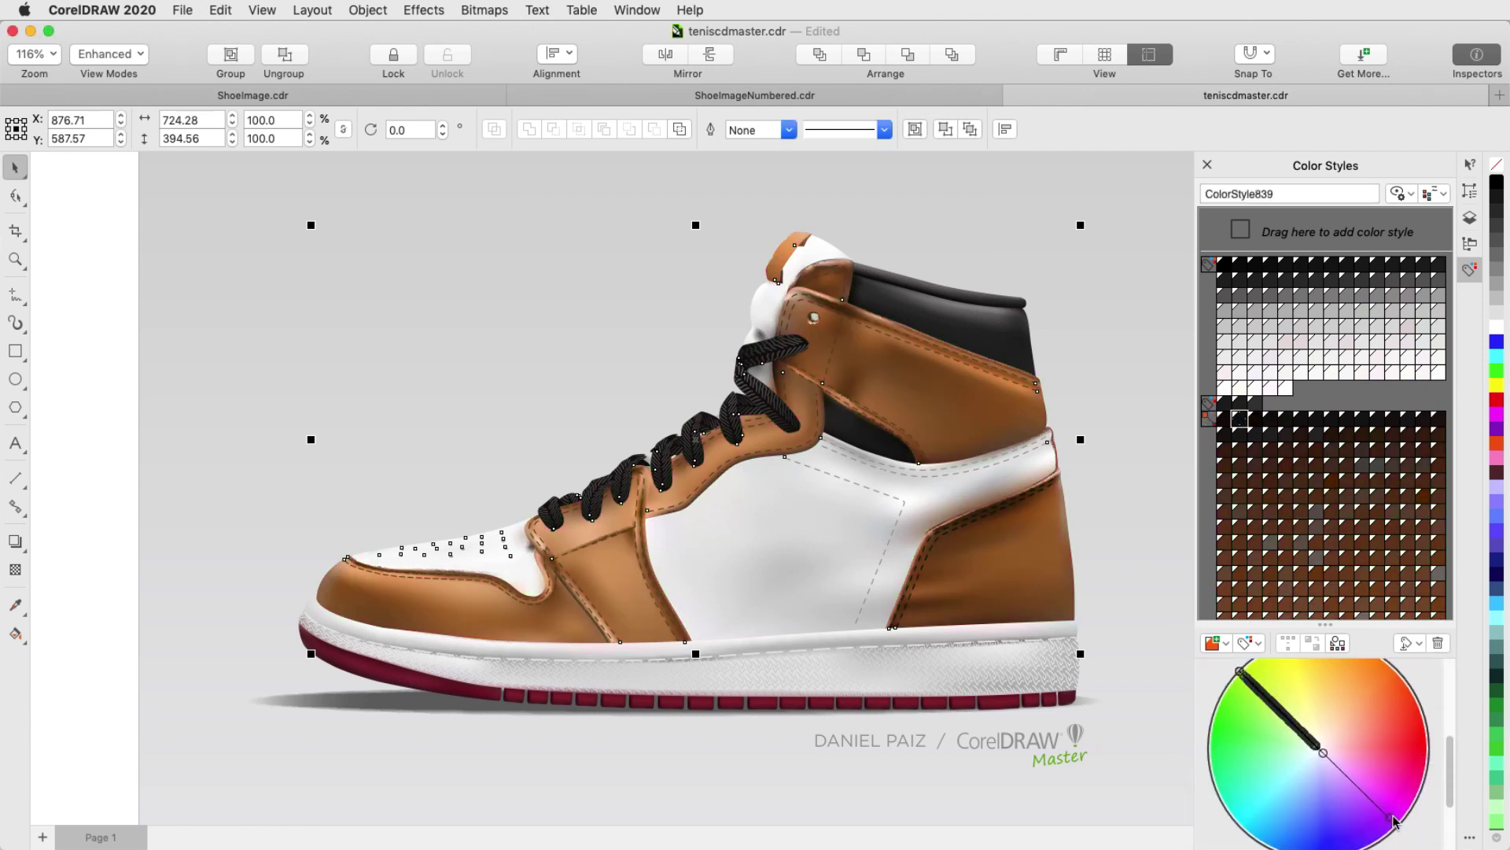
left_click(1401, 698)
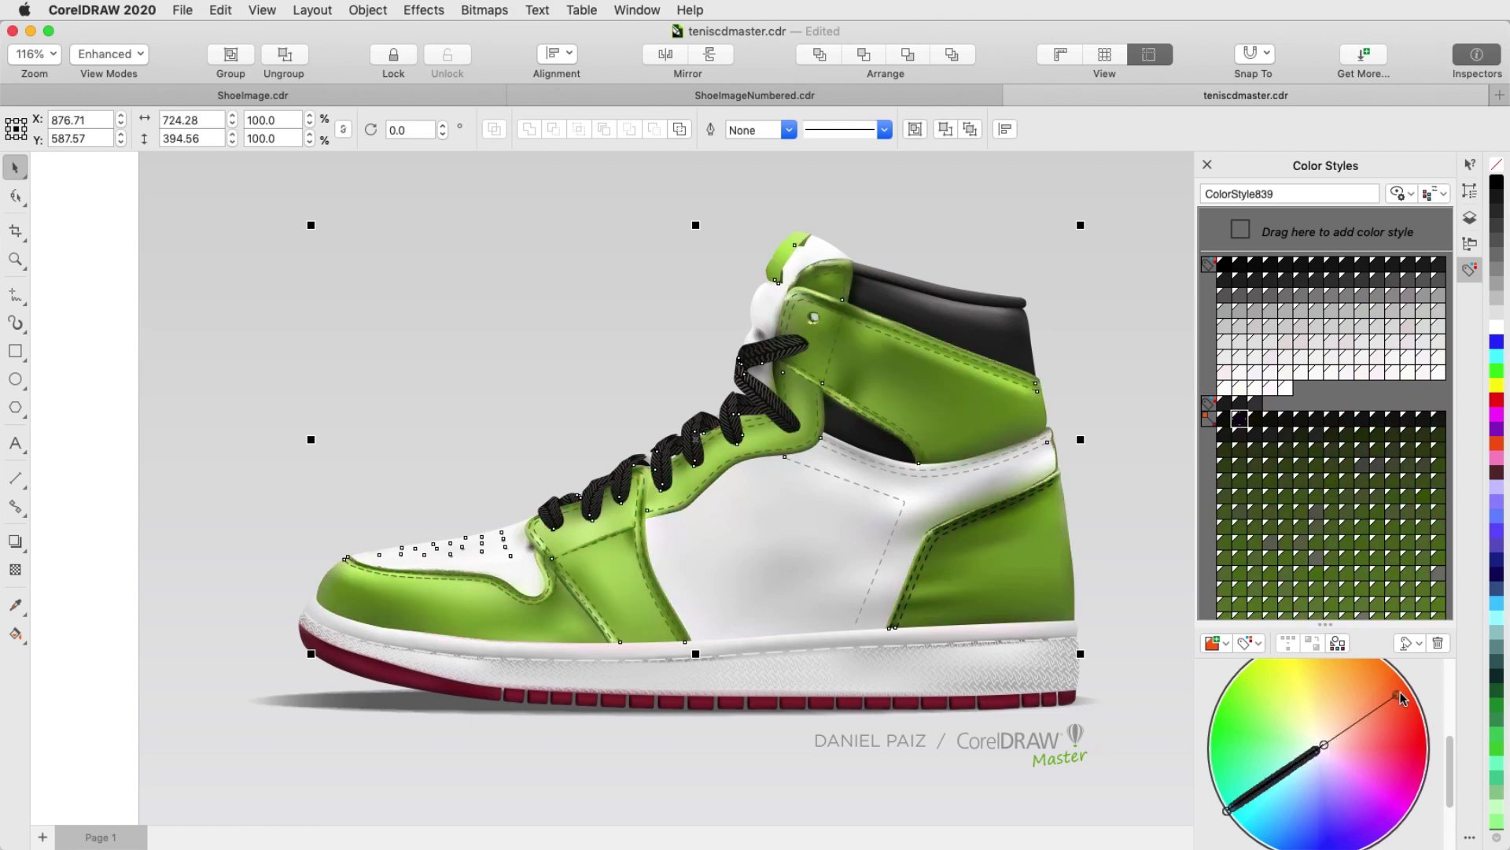
left_click(1400, 692)
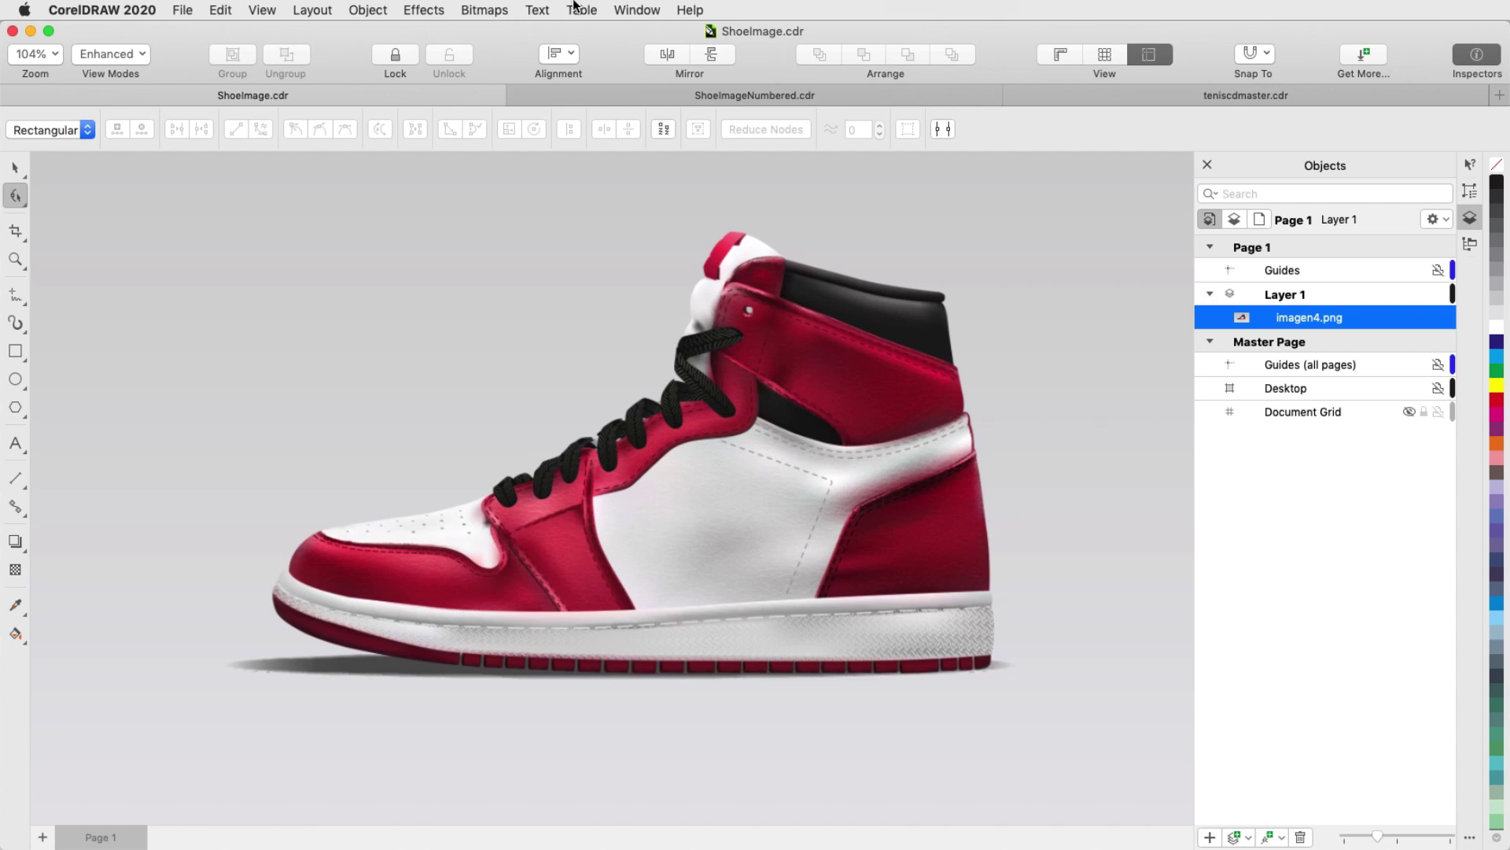
Switch to the ShoeImage.cdr document so the sneaker's heel is in view
key("ctrl+Tab")
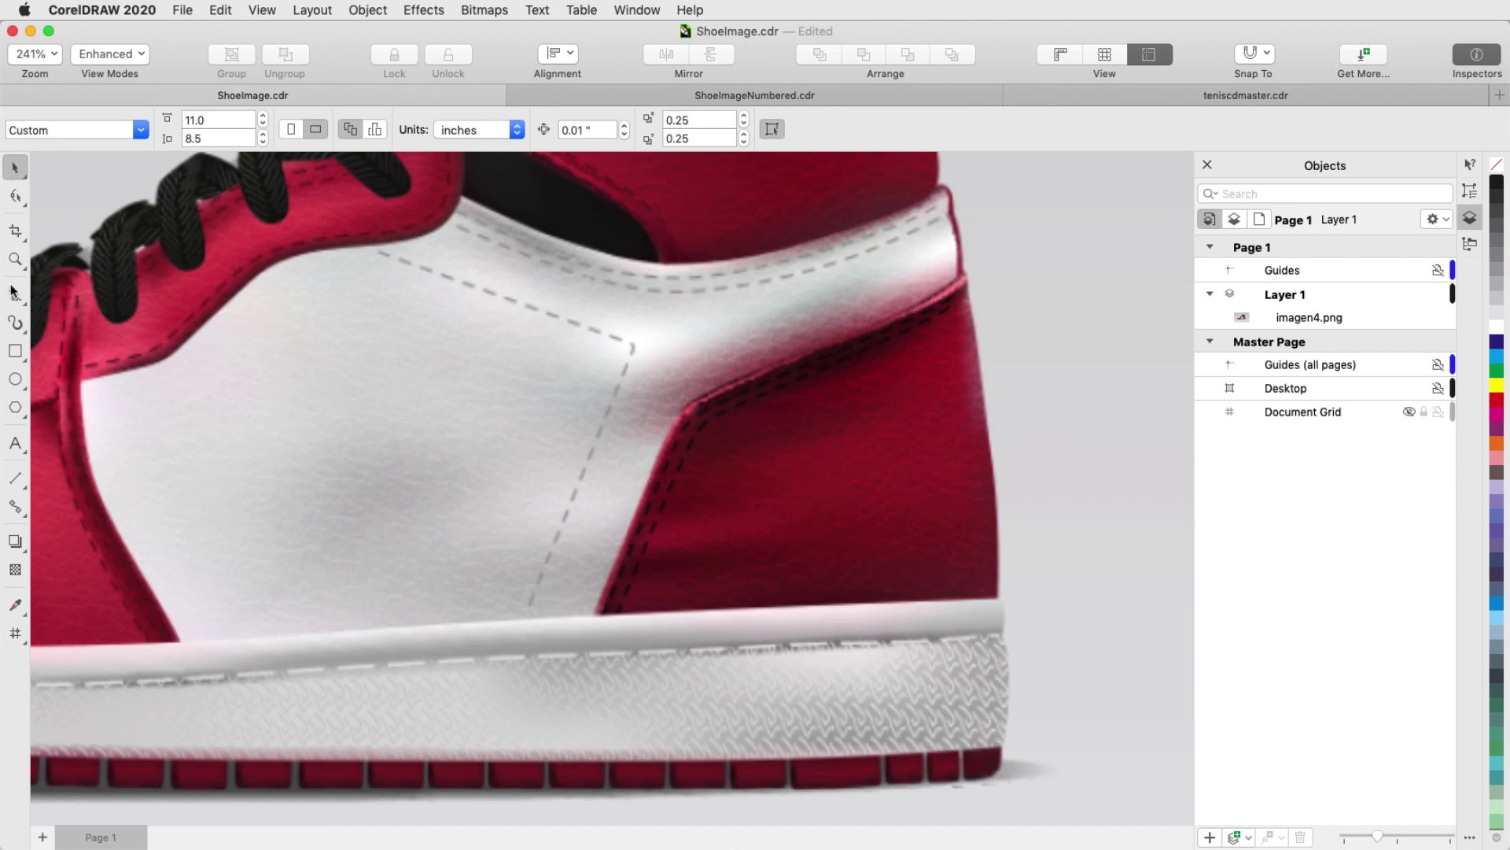
Draw a rectangle over the red heel panel and convert it to curves
left_click(15, 351)
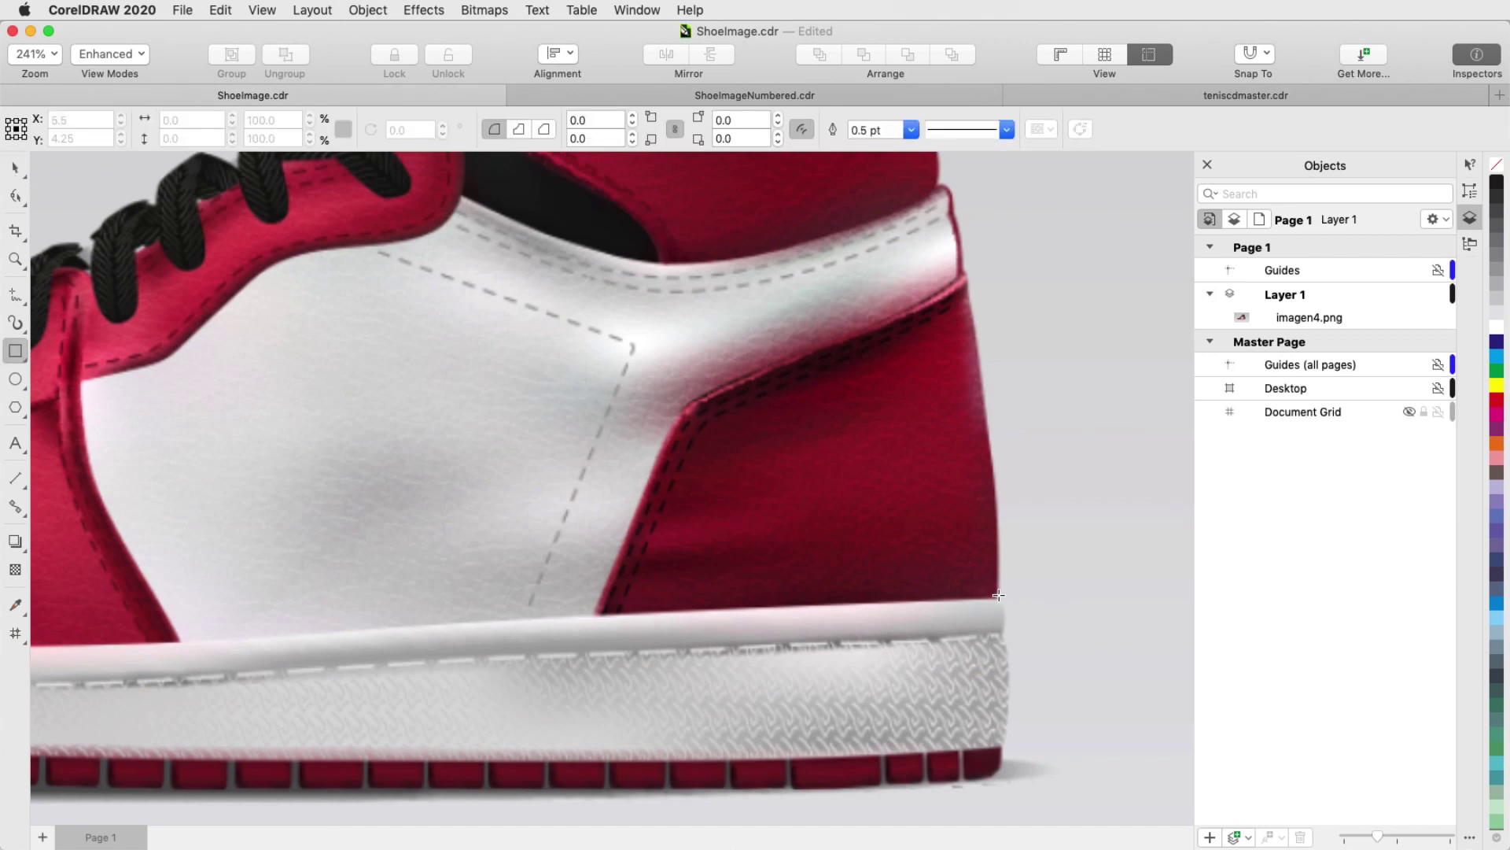
left_click_drag(999, 595, 596, 283)
right_click(596, 283)
left_click(625, 297)
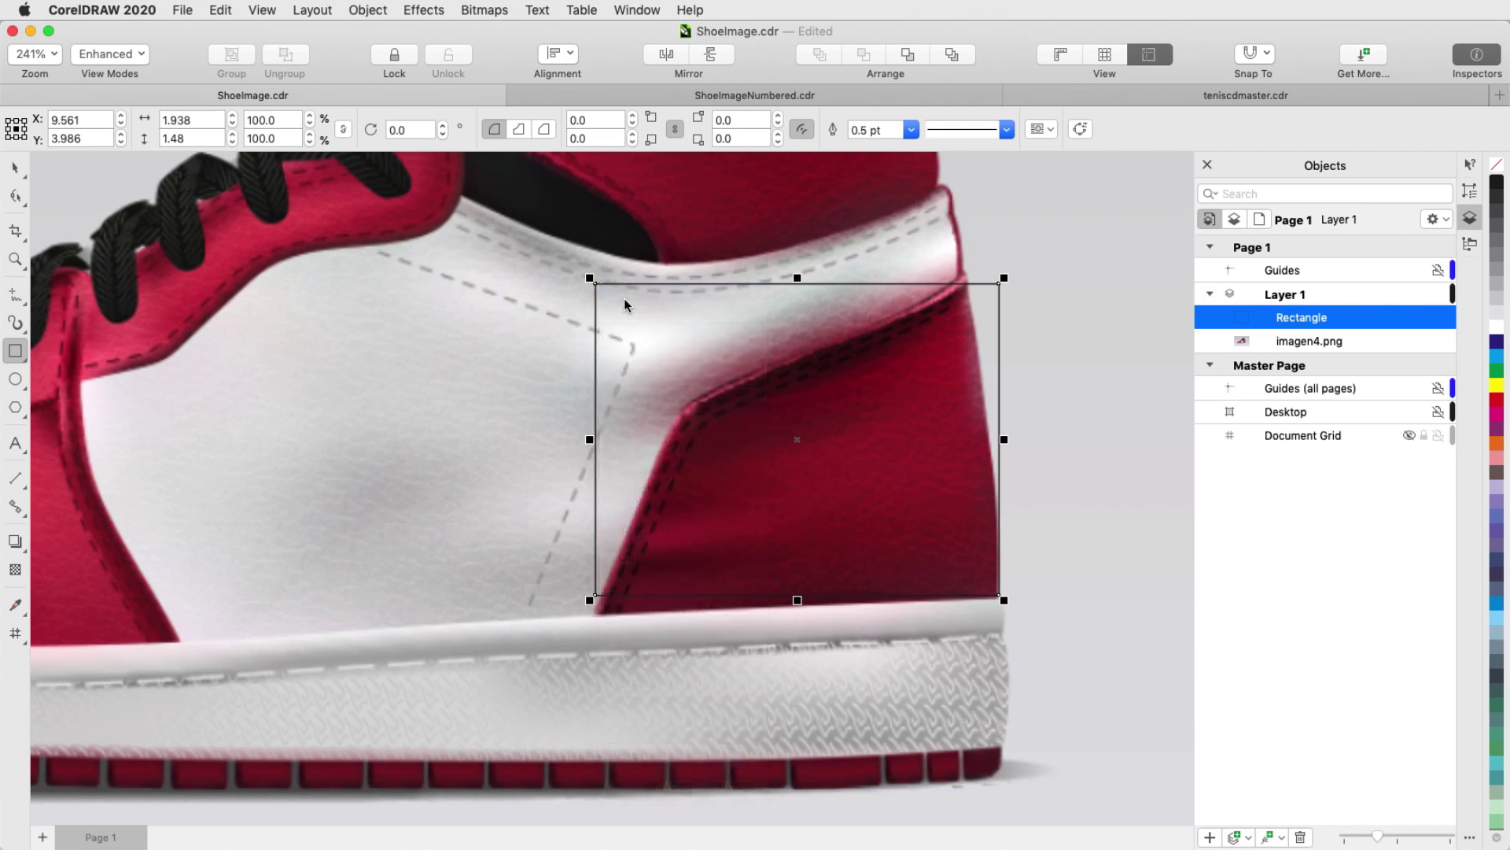
Apply a 2×2 mesh fill to the curve and fill all its nodes white
left_click(25, 641)
left_click(125, 682)
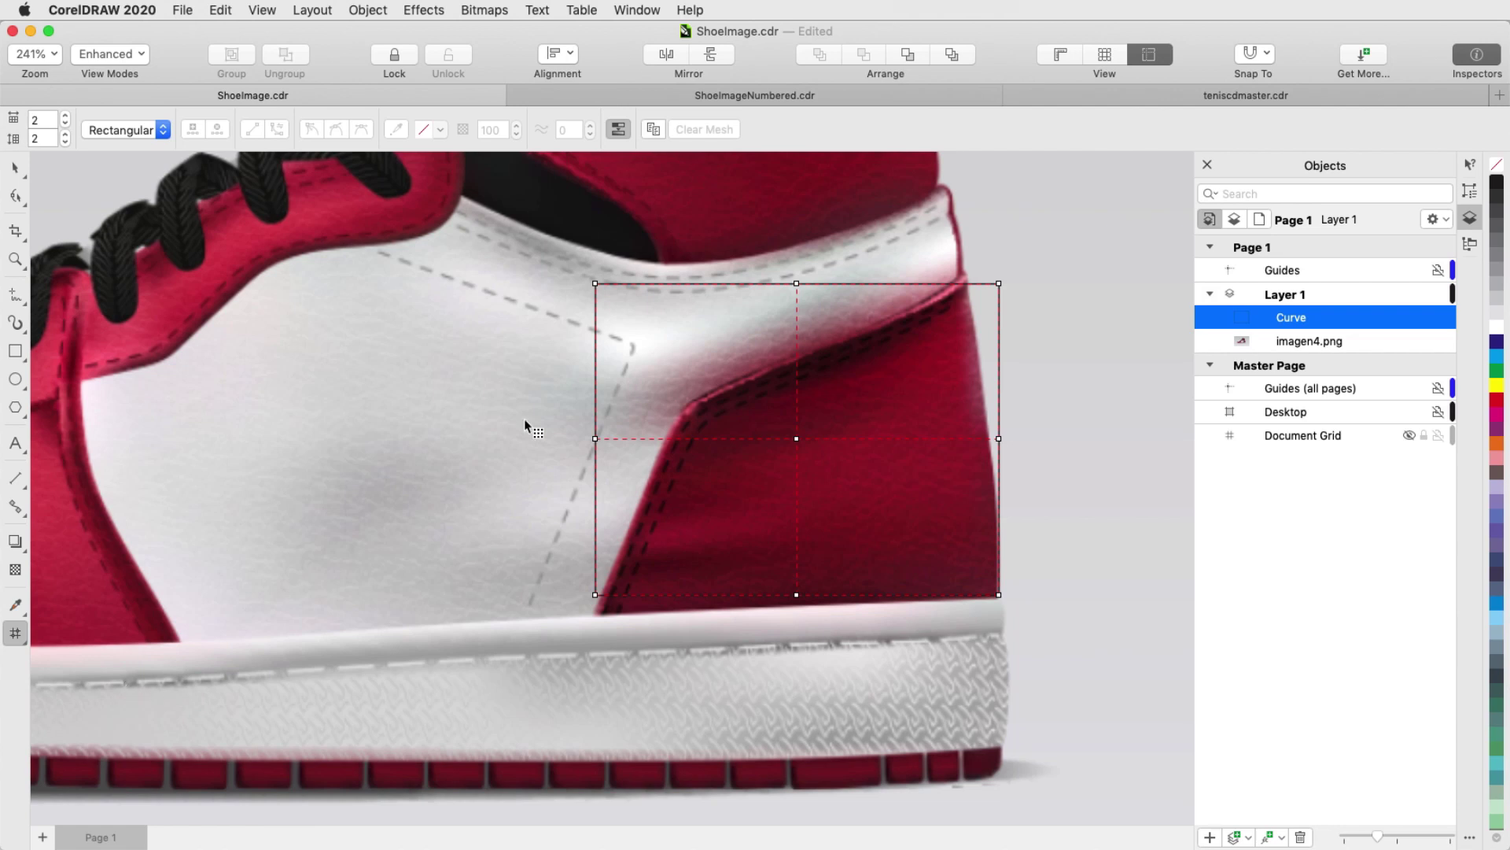
left_click_drag(554, 242, 1062, 668)
left_click(251, 129)
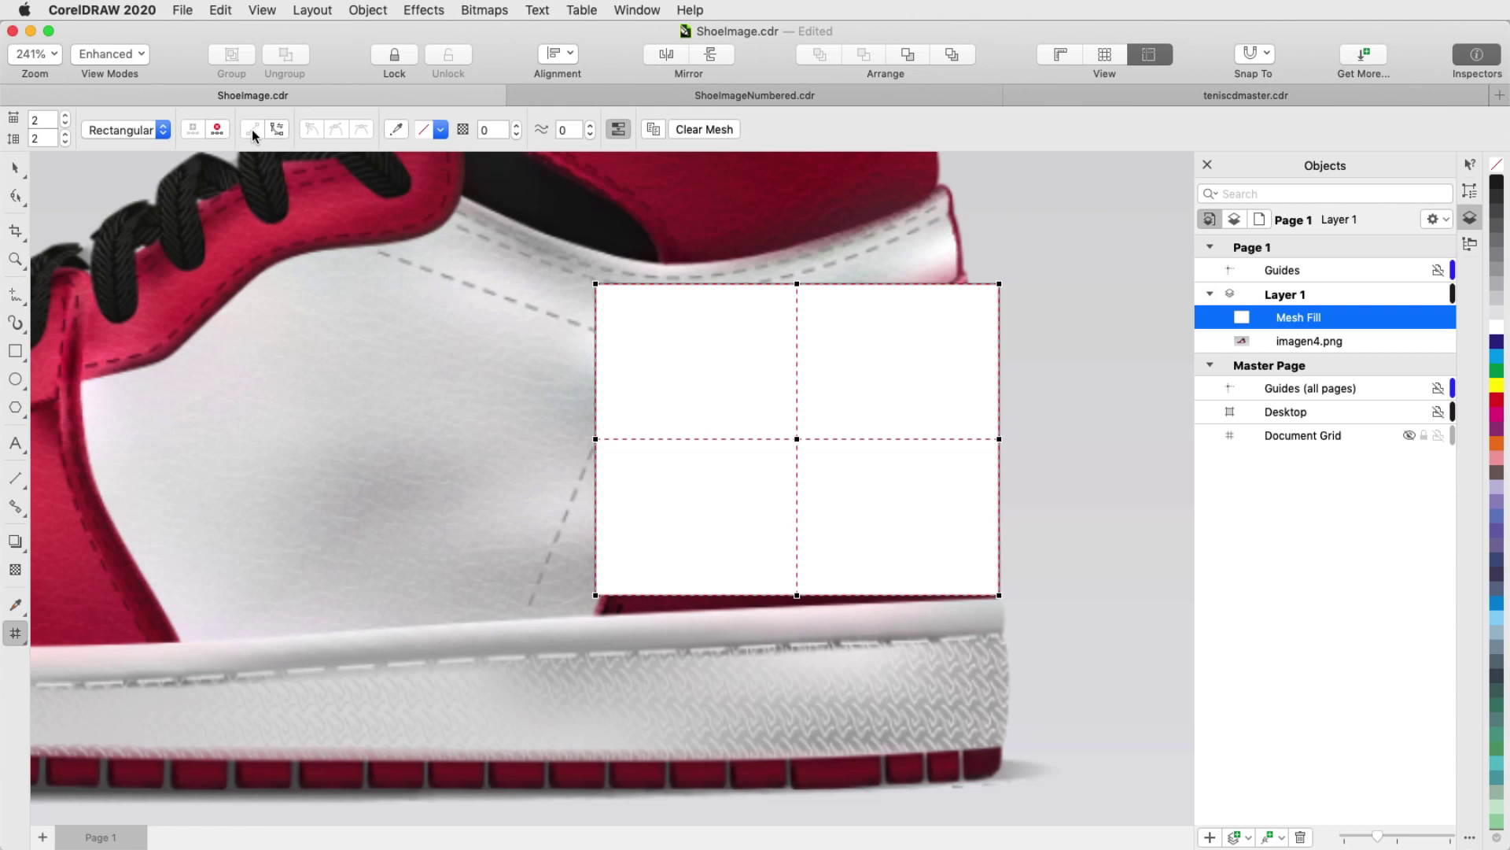
Set the heel mesh's transparency to 100
left_click(495, 131)
type("100")
key("Tab")
Drag the mesh corners and nodes to follow the heel panel's outline and sole line
left_click_drag(999, 283, 968, 285)
left_click_drag(999, 438, 990, 439)
left_click_drag(797, 283, 797, 356)
left_click_drag(595, 283, 671, 409)
left_click_drag(595, 439, 644, 497)
left_click_drag(596, 594, 595, 610)
left_click_drag(797, 593, 799, 603)
left_click_drag(797, 438, 817, 482)
left_click_drag(671, 409, 675, 411)
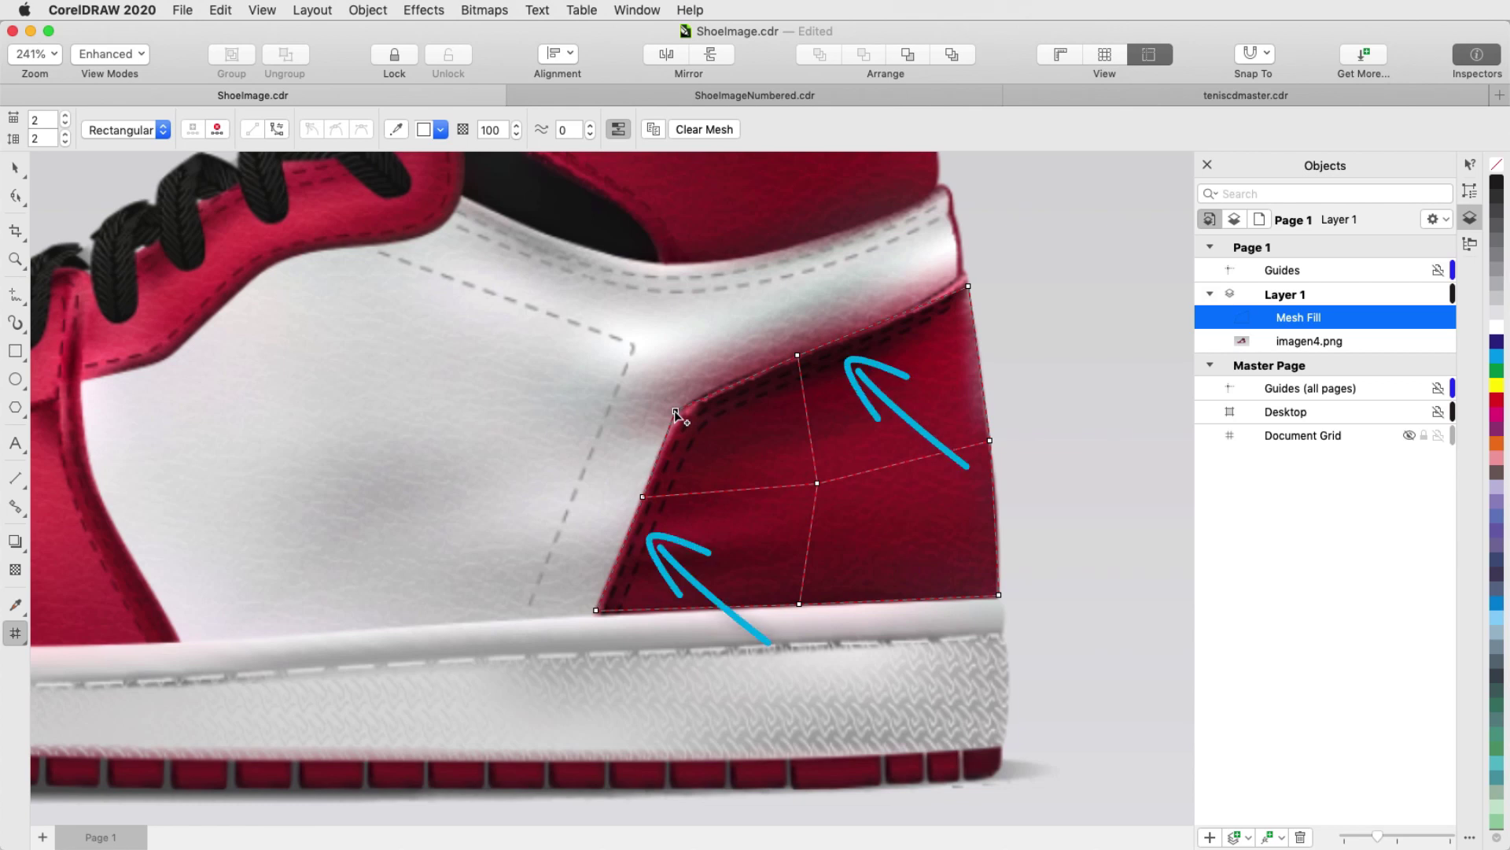
Add mesh rows and columns near the top, fitting the top and left nodes to the panel edges
left_click(756, 392)
double_click(757, 393)
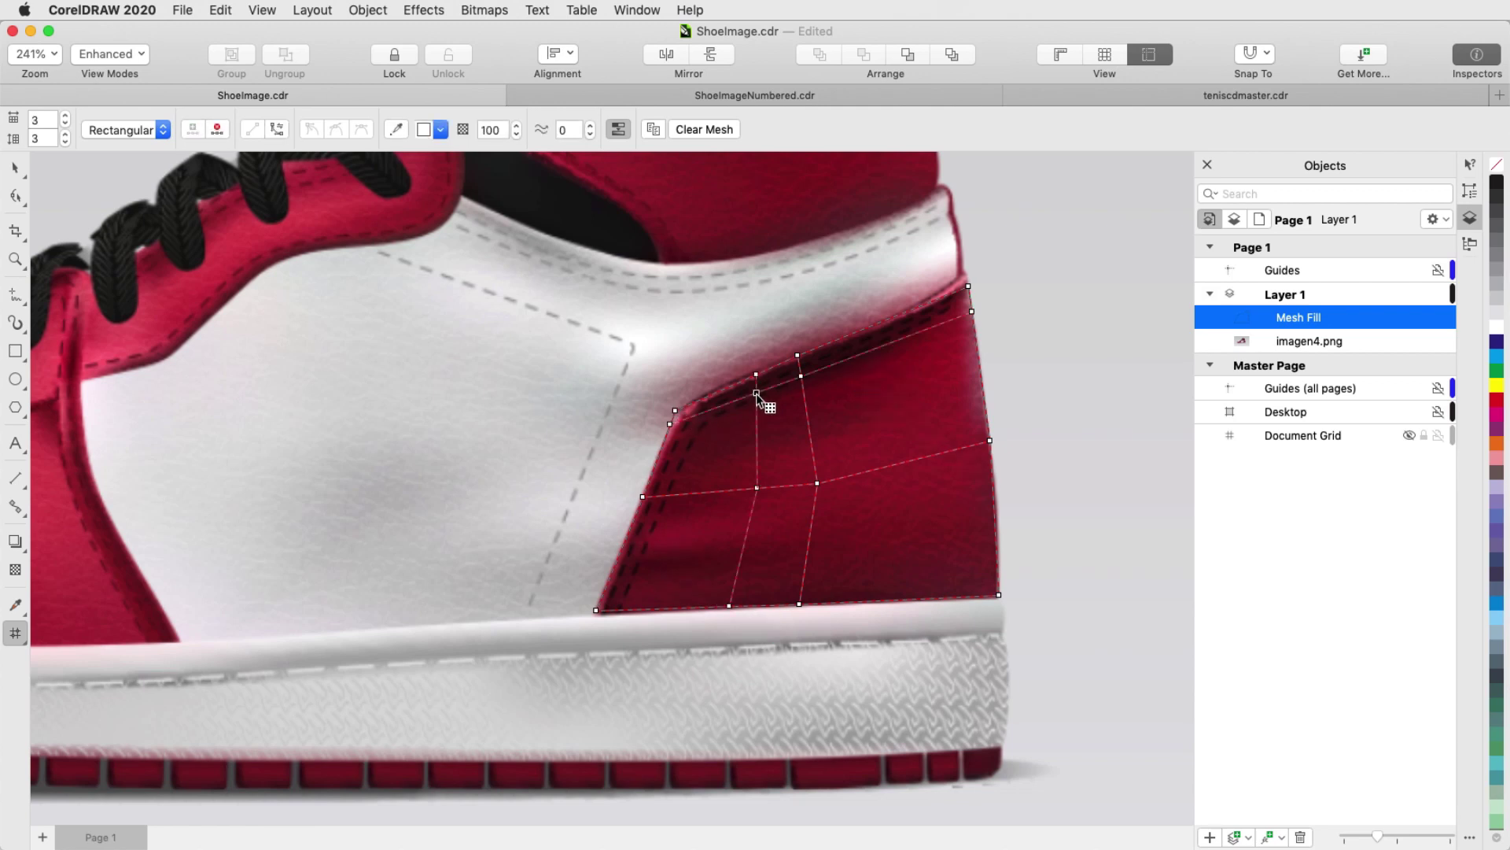
double_click(684, 442)
left_click(628, 610)
left_click_drag(670, 495, 667, 496)
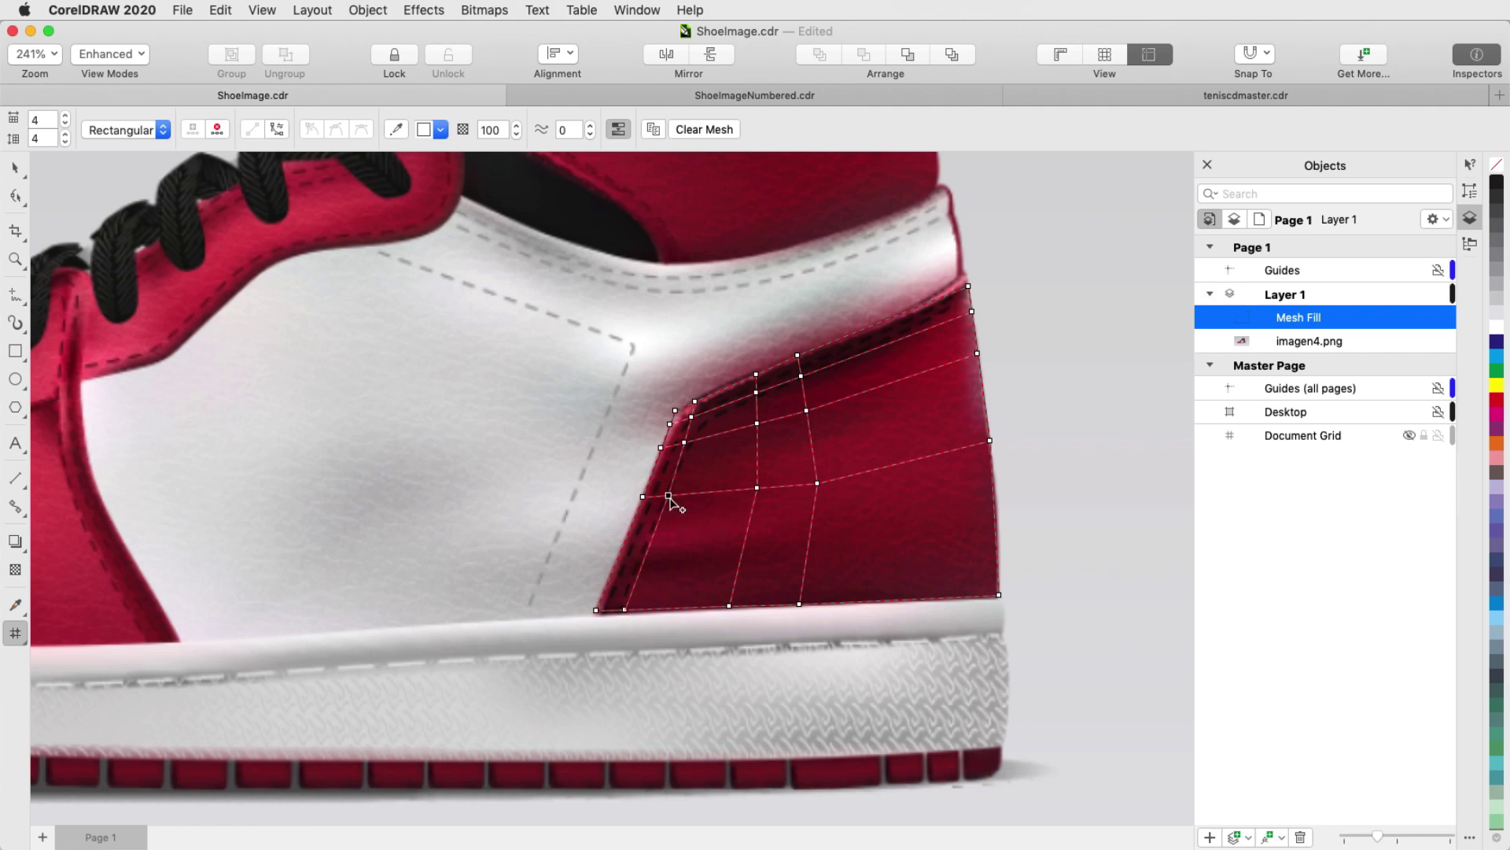
left_click(756, 391)
left_click_drag(801, 376, 802, 369)
left_click_drag(972, 311, 974, 310)
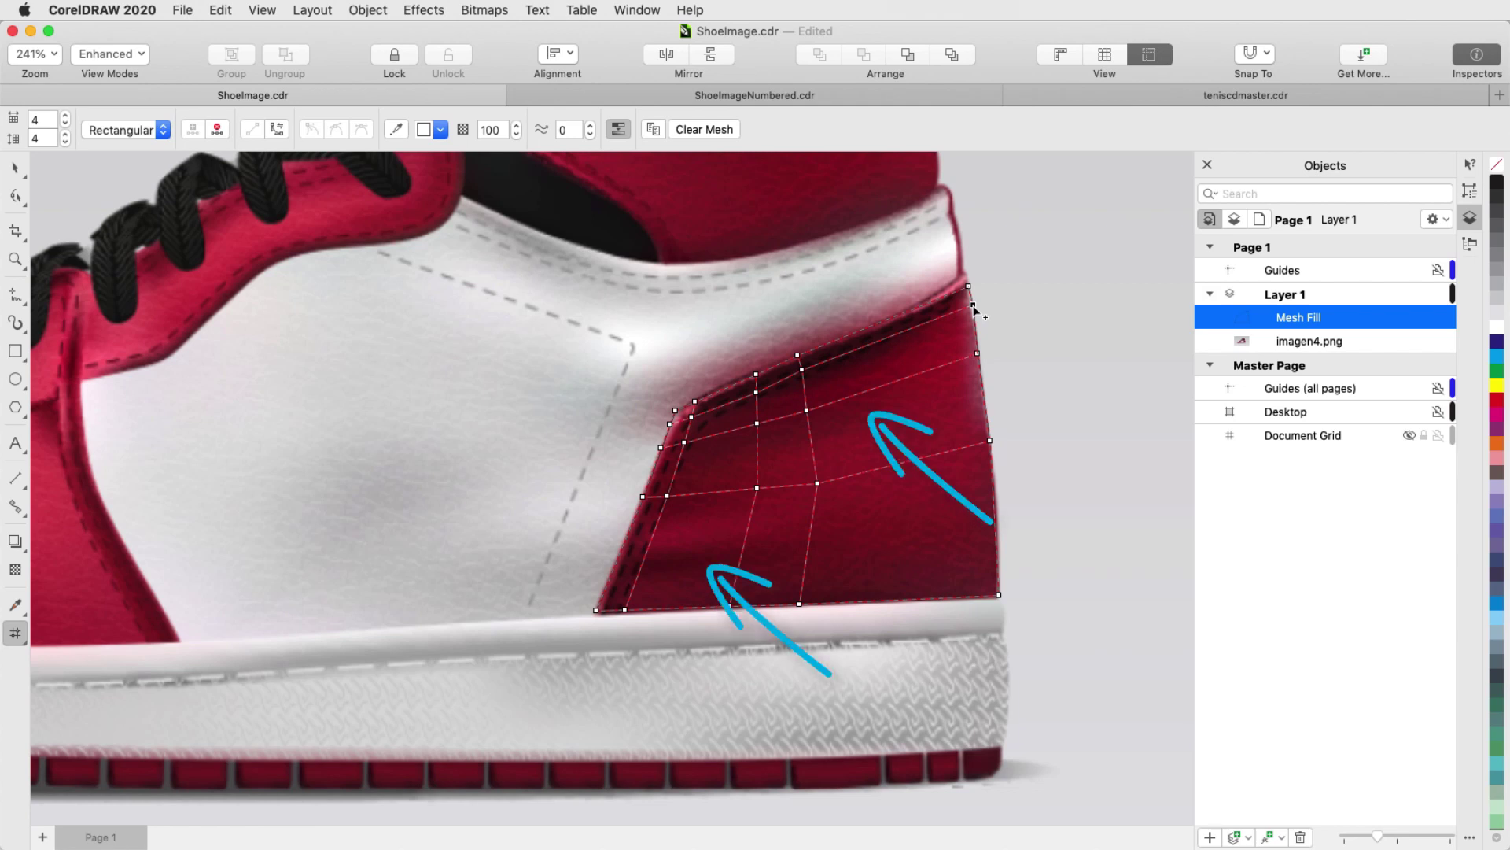
Add rows and columns in the lower left and upper right, then select the bottom node row
double_click(711, 554)
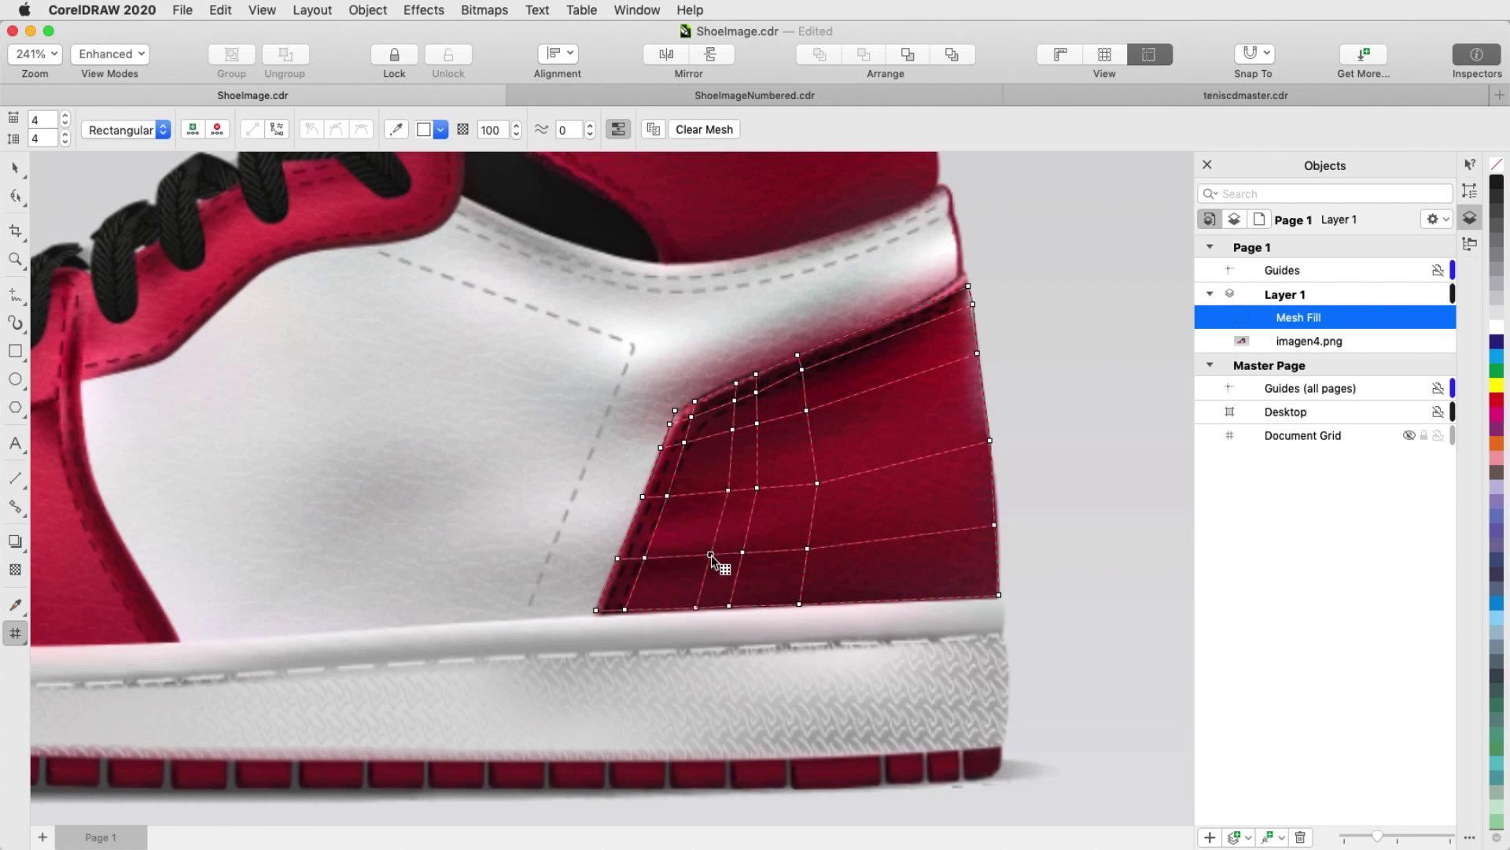
double_click(850, 426)
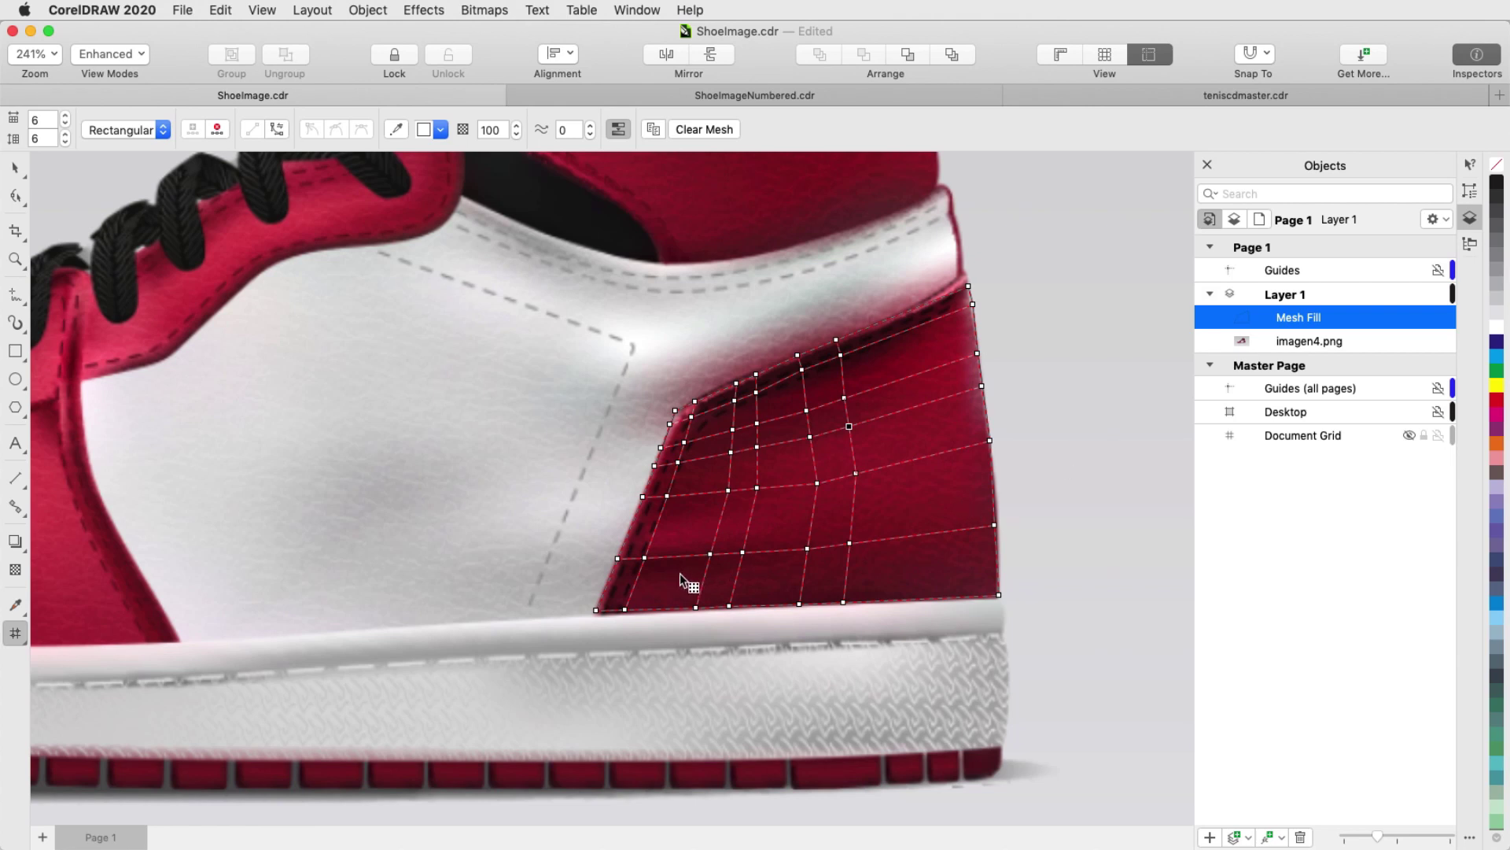
mouse_move(681, 575)
left_mouse_down()
mouse_move(1002, 608)
mouse_move(1025, 630)
left_mouse_up()
Sample the photo's dark red (#76131F) into the bottom, lower and middle node rows and an upper block
left_click(397, 131)
left_click(706, 606)
left_click_drag(686, 517, 866, 569)
key("i")
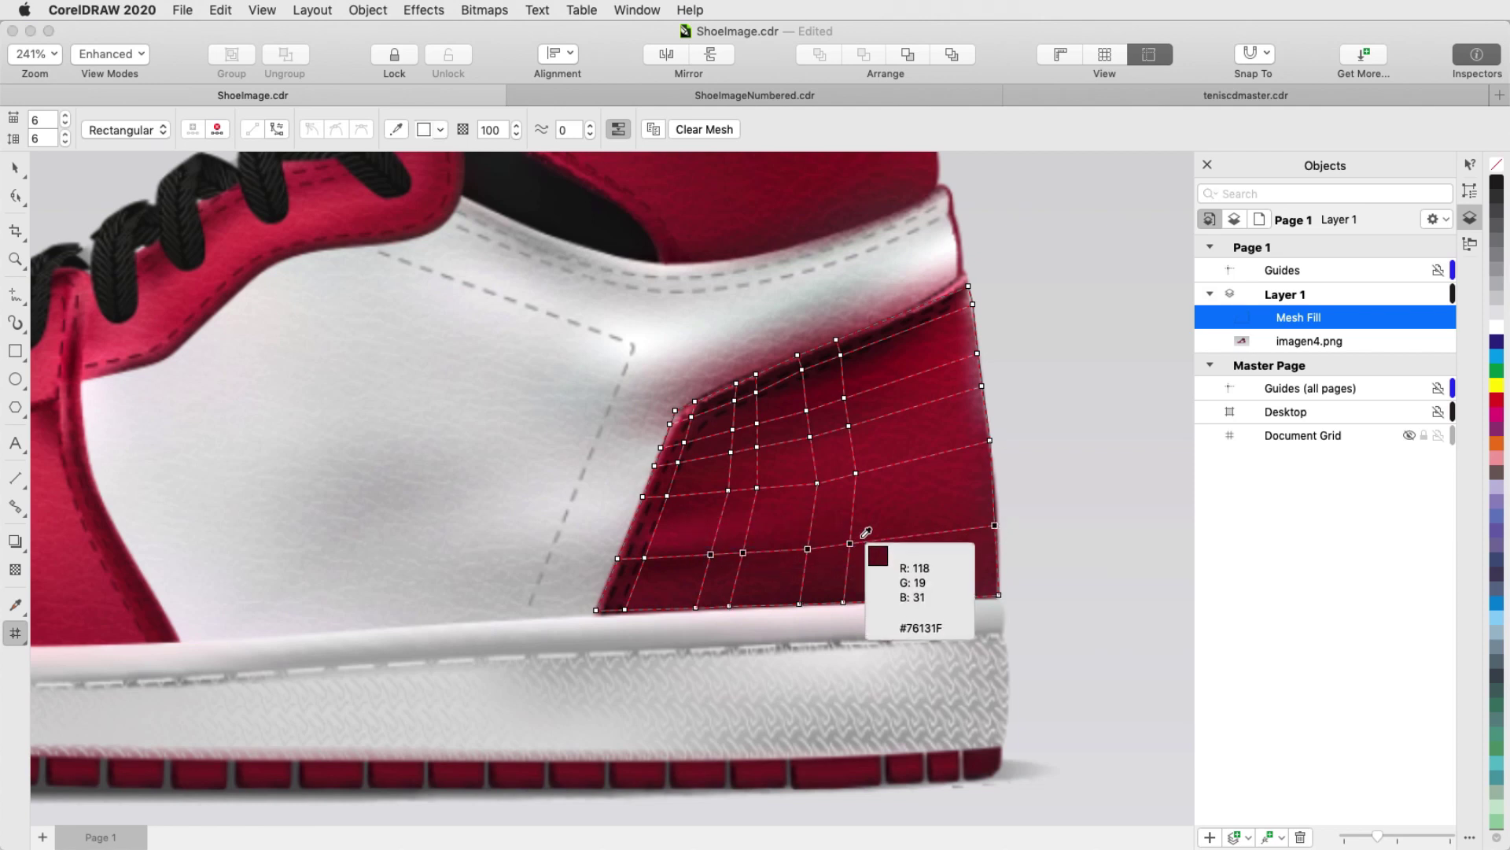
left_click(866, 533)
left_click_drag(719, 465, 880, 509)
left_click(832, 475)
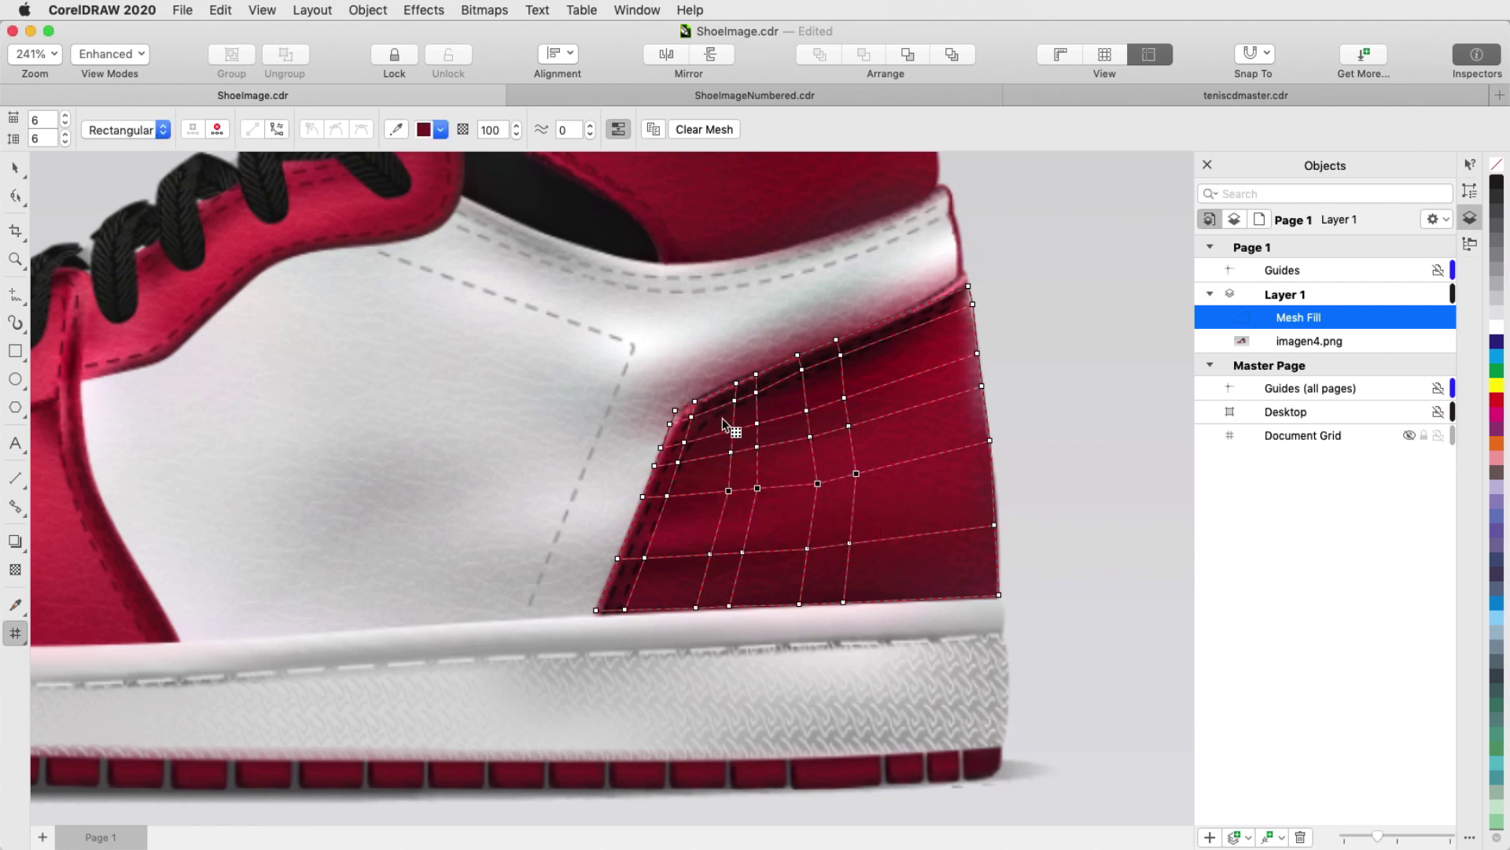
left_click_drag(722, 423, 777, 469)
left_click(779, 472)
Select all heel mesh nodes and set transparency to 0 to preview the colours
left_click_drag(586, 228, 1046, 667)
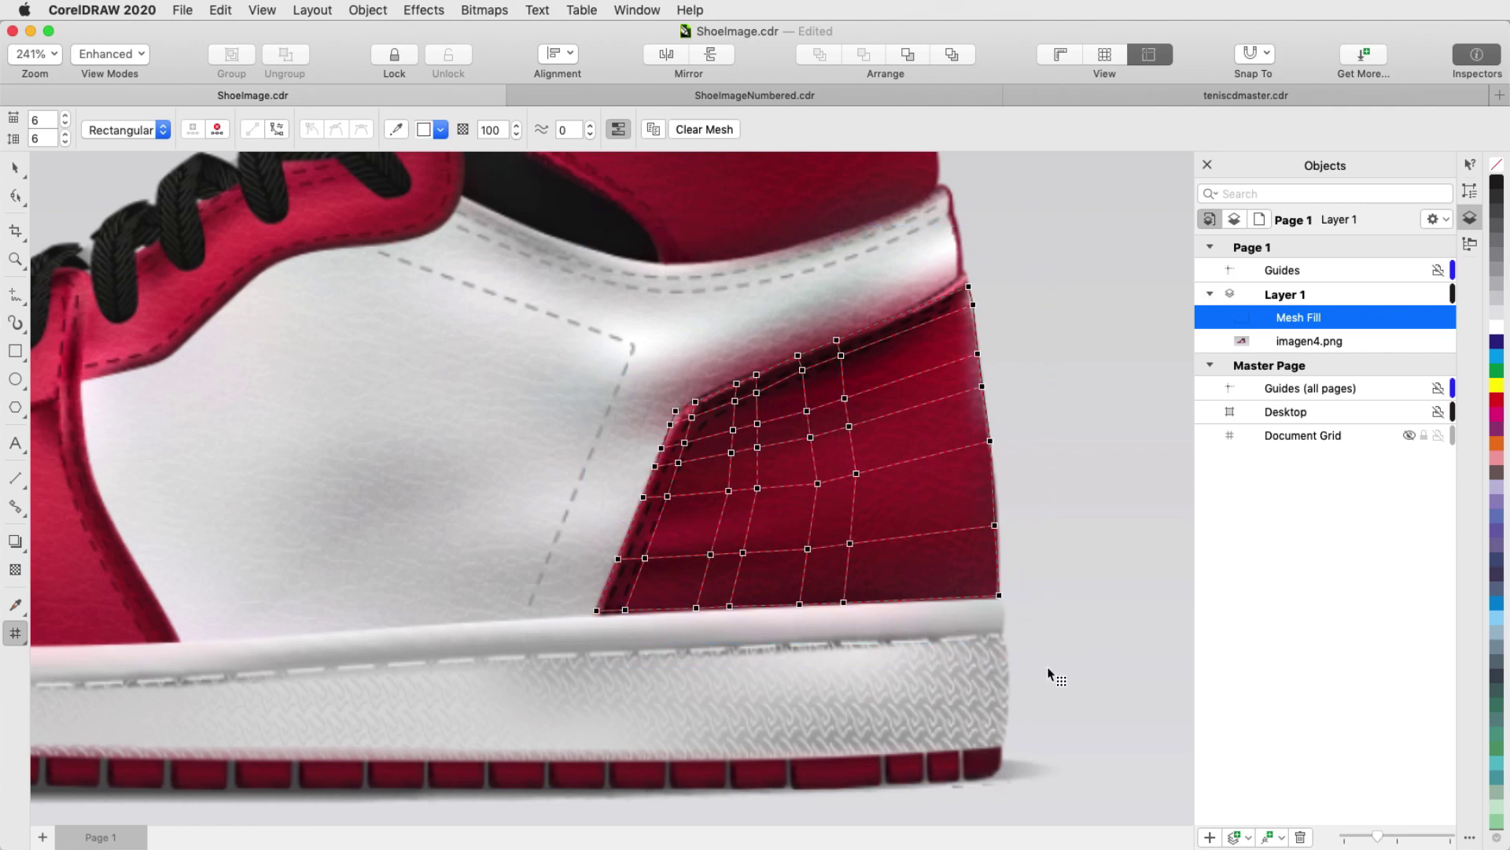
double_click(494, 130)
type("0")
key("Tab")
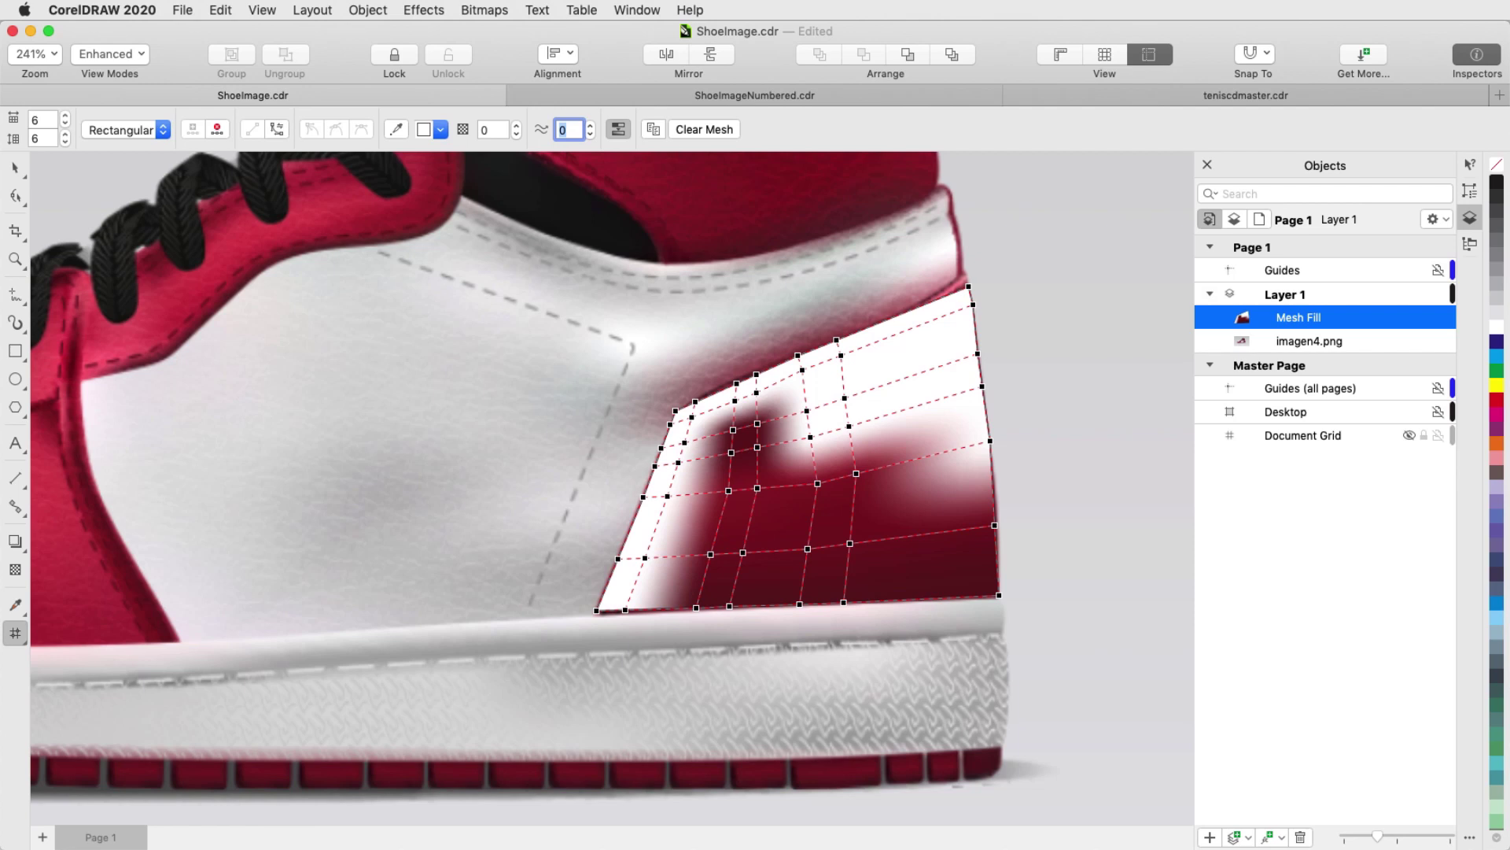
Restore the mesh transparency to 100 and select one patch's four corner nodes
left_click(495, 130)
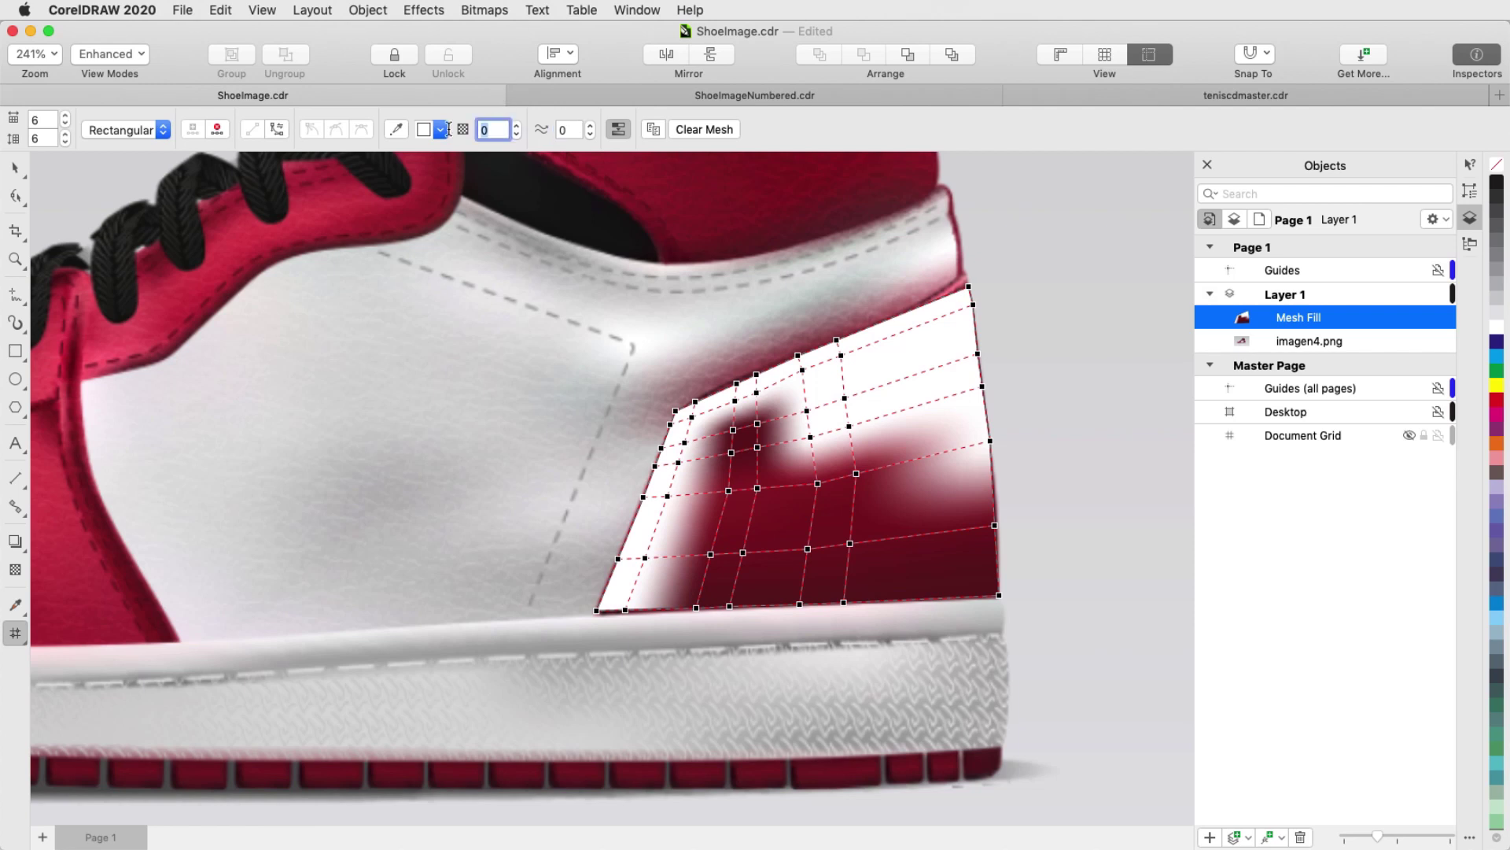
type("100")
key("Tab")
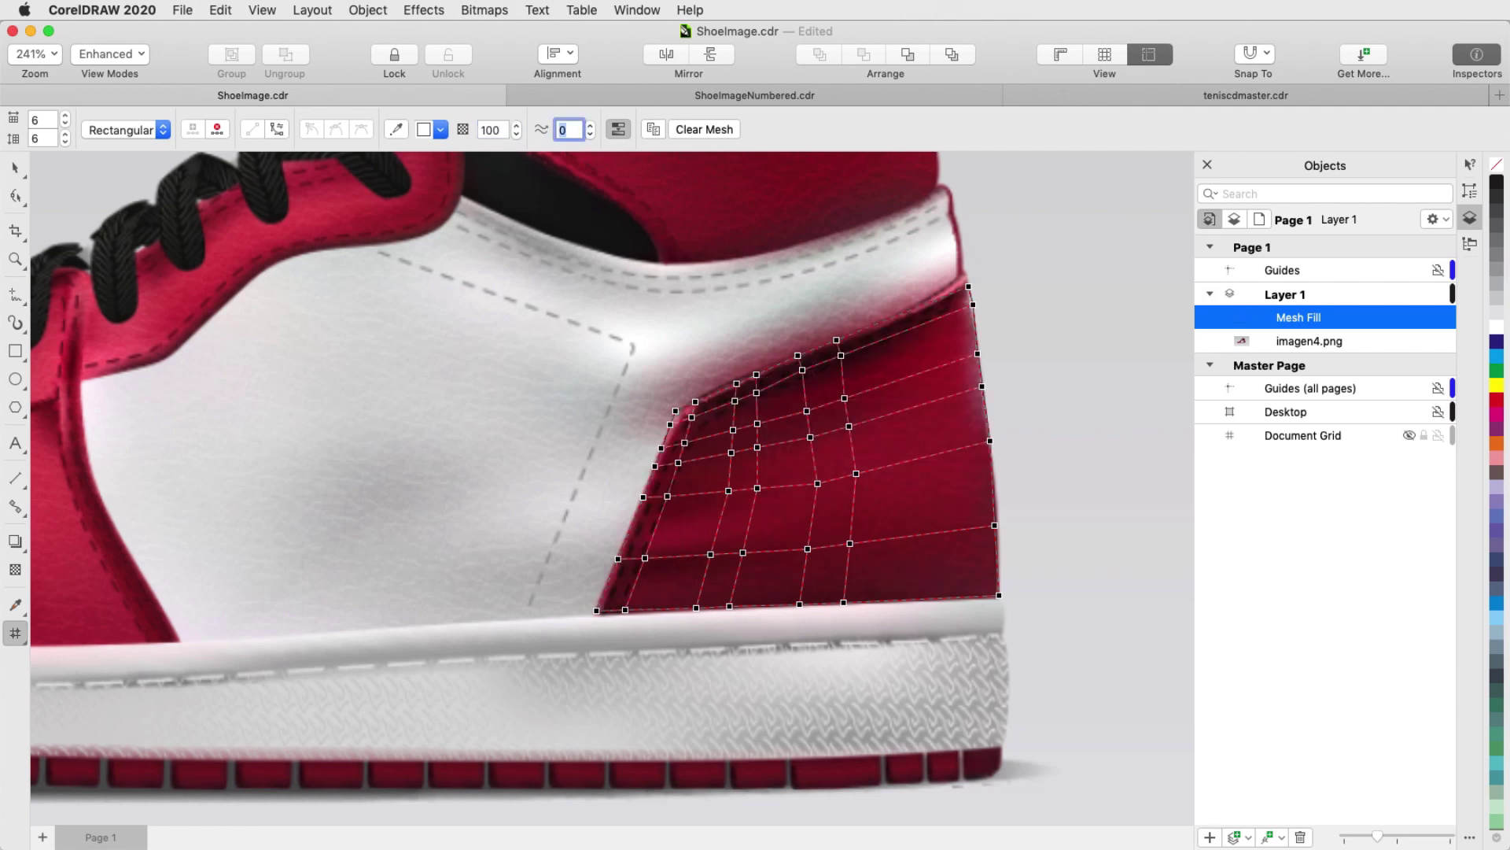
left_click(968, 287)
left_click(748, 389)
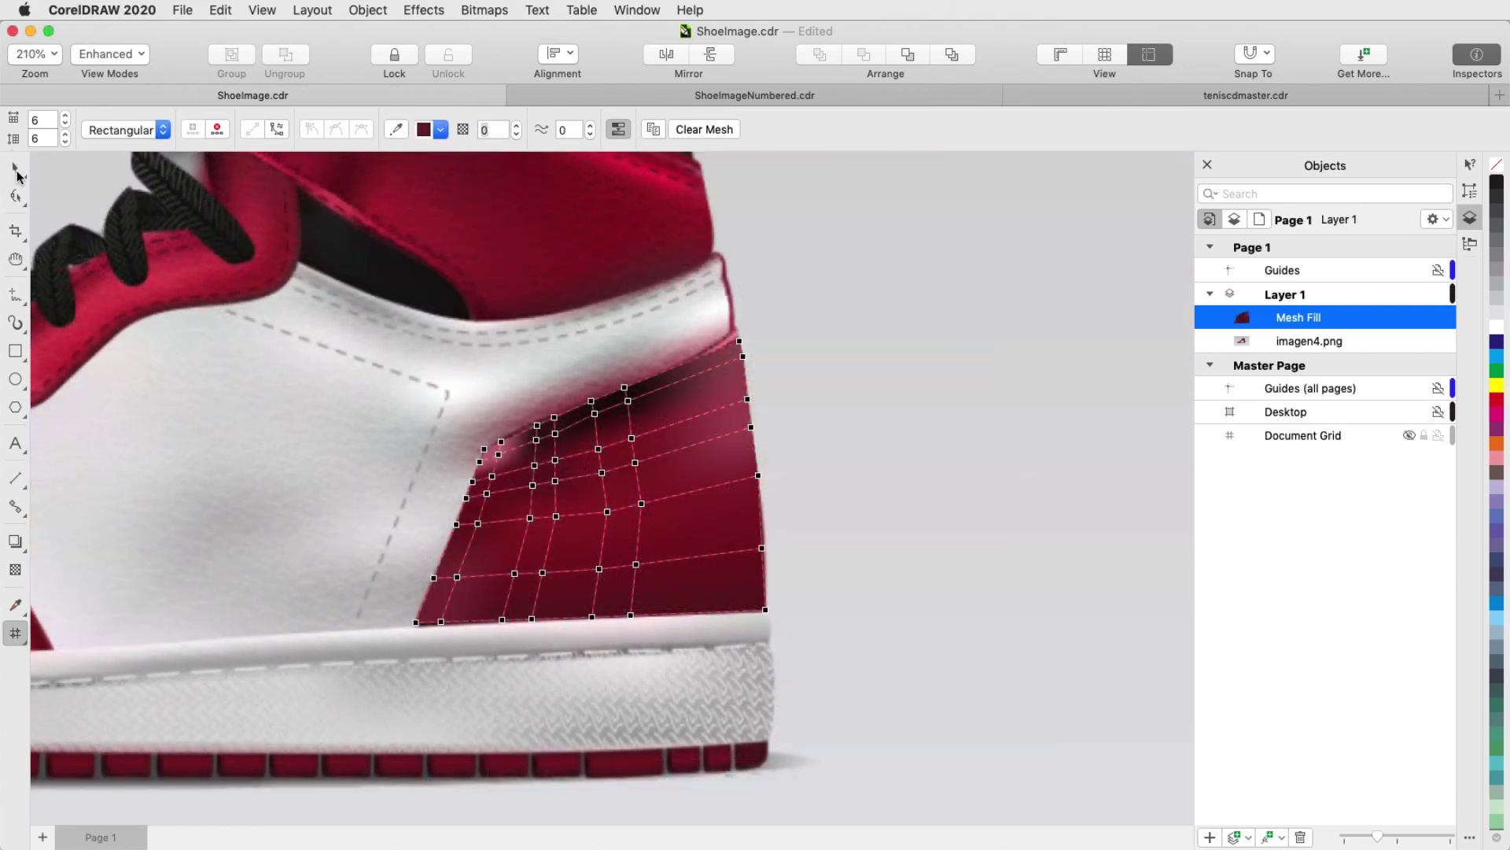
Shift the heel mesh right, then pull the toe cap mesh piece up and off the shoe's front
left_click(16, 174)
left_click_drag(612, 518, 1011, 506)
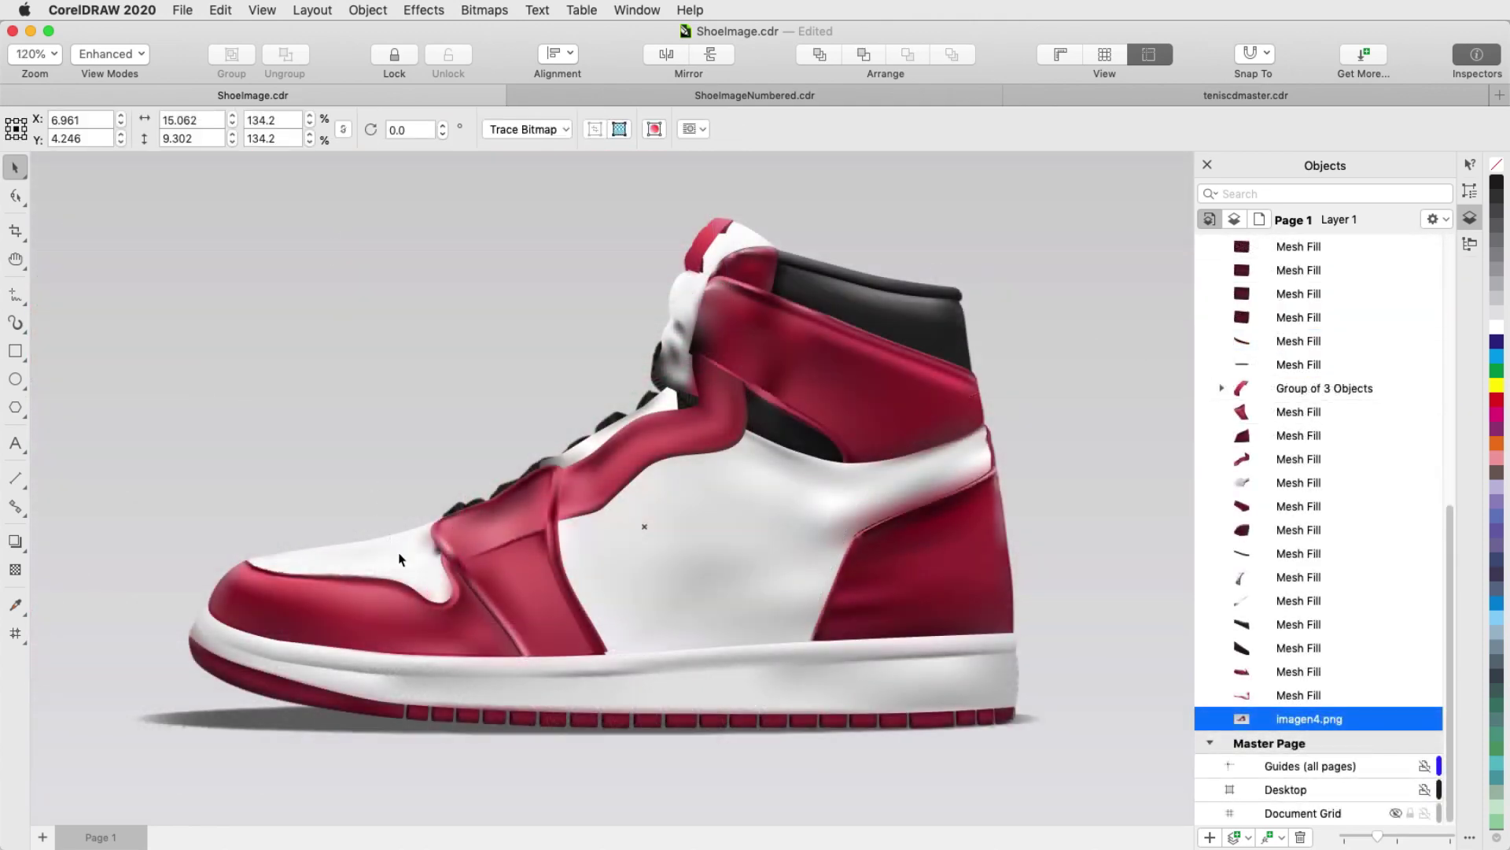
key("m")
left_click(398, 559)
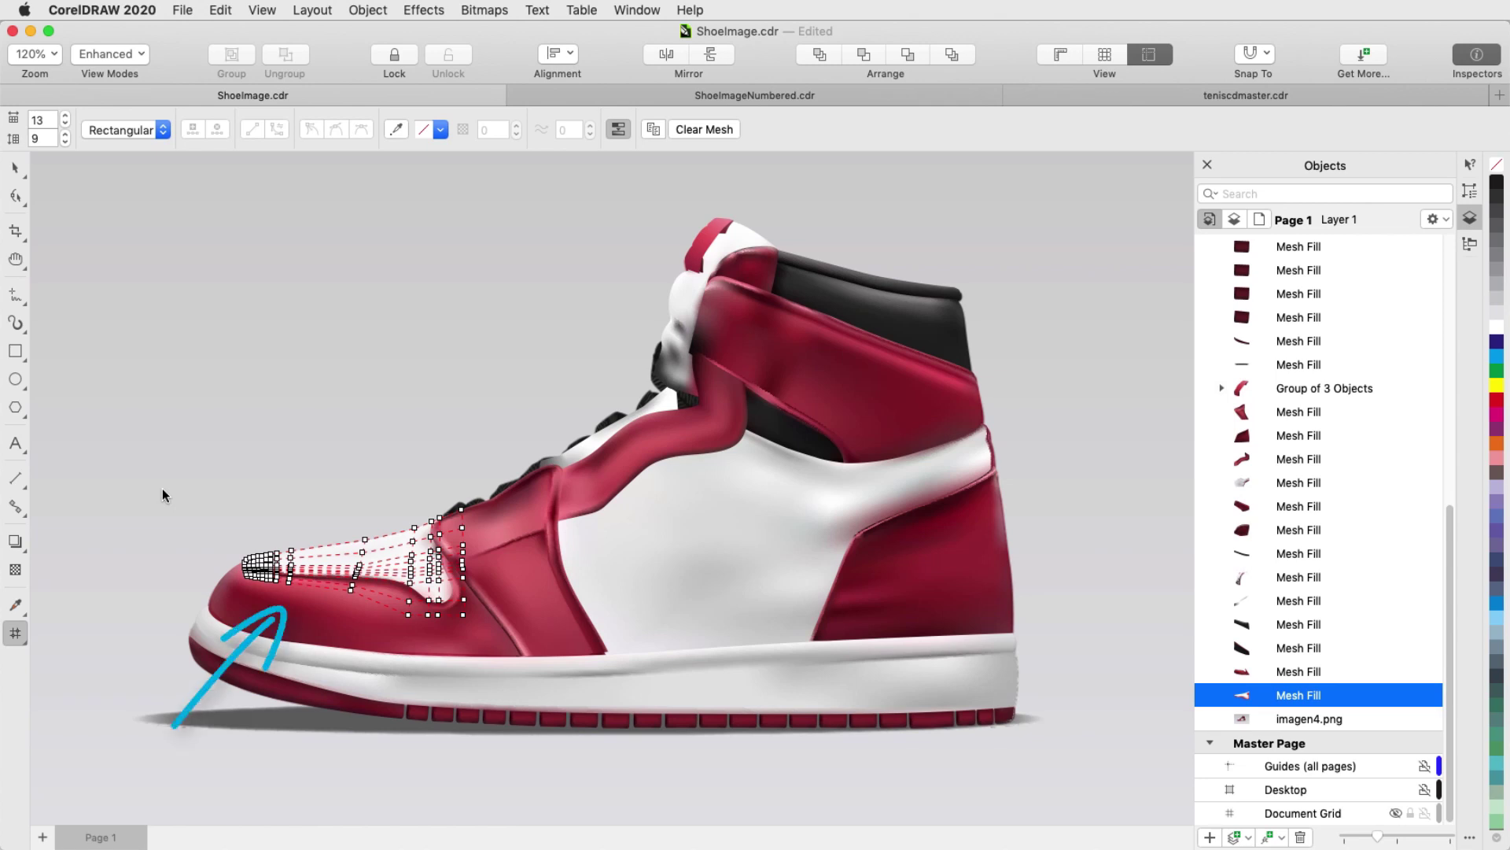
left_click(16, 169)
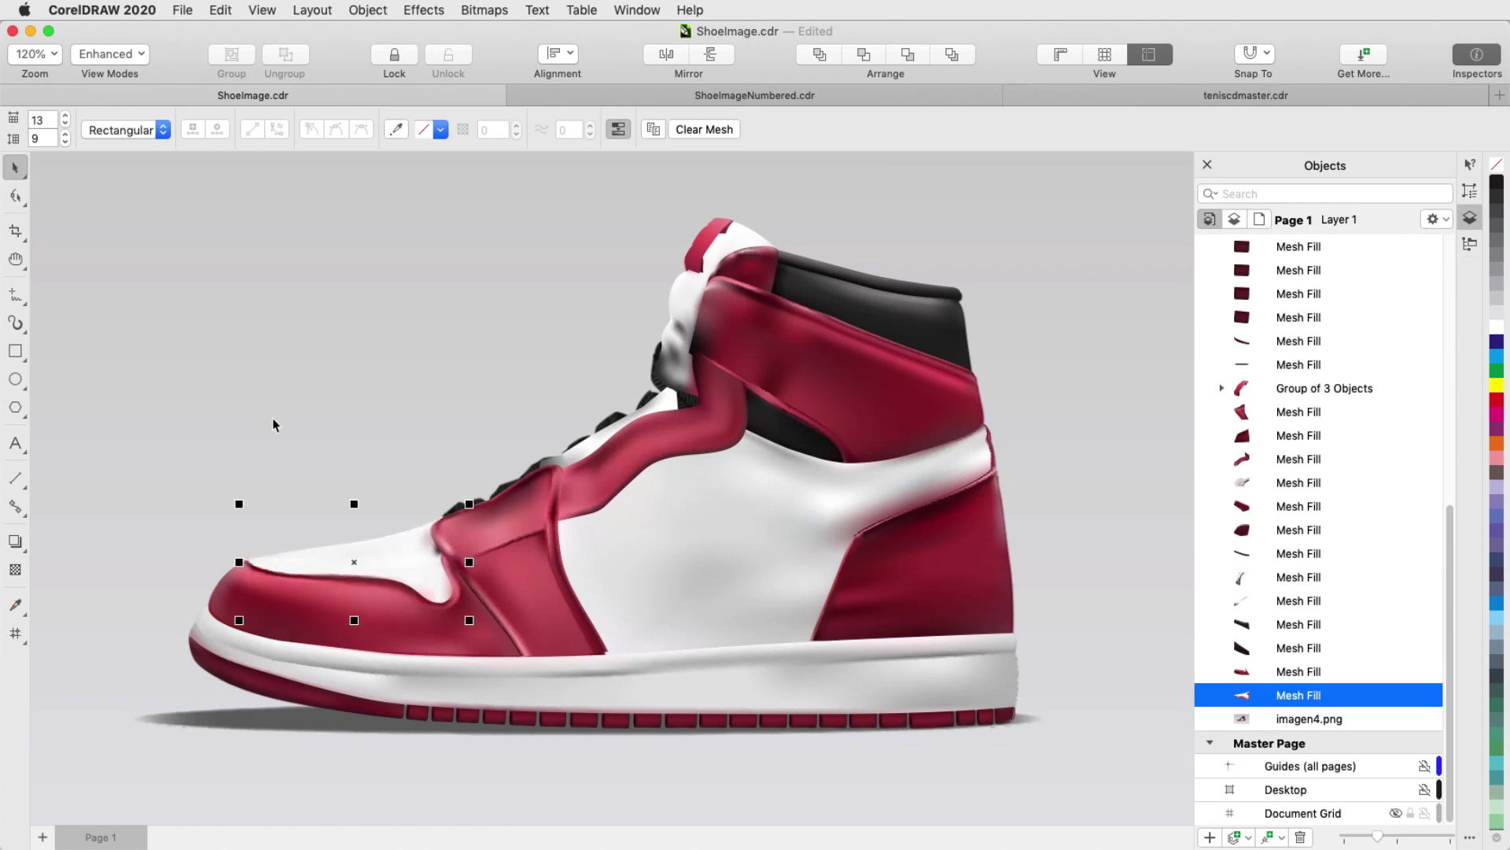
mouse_move(380, 553)
left_mouse_down()
mouse_move(354, 438)
mouse_move(331, 431)
left_mouse_up()
left_click(389, 617)
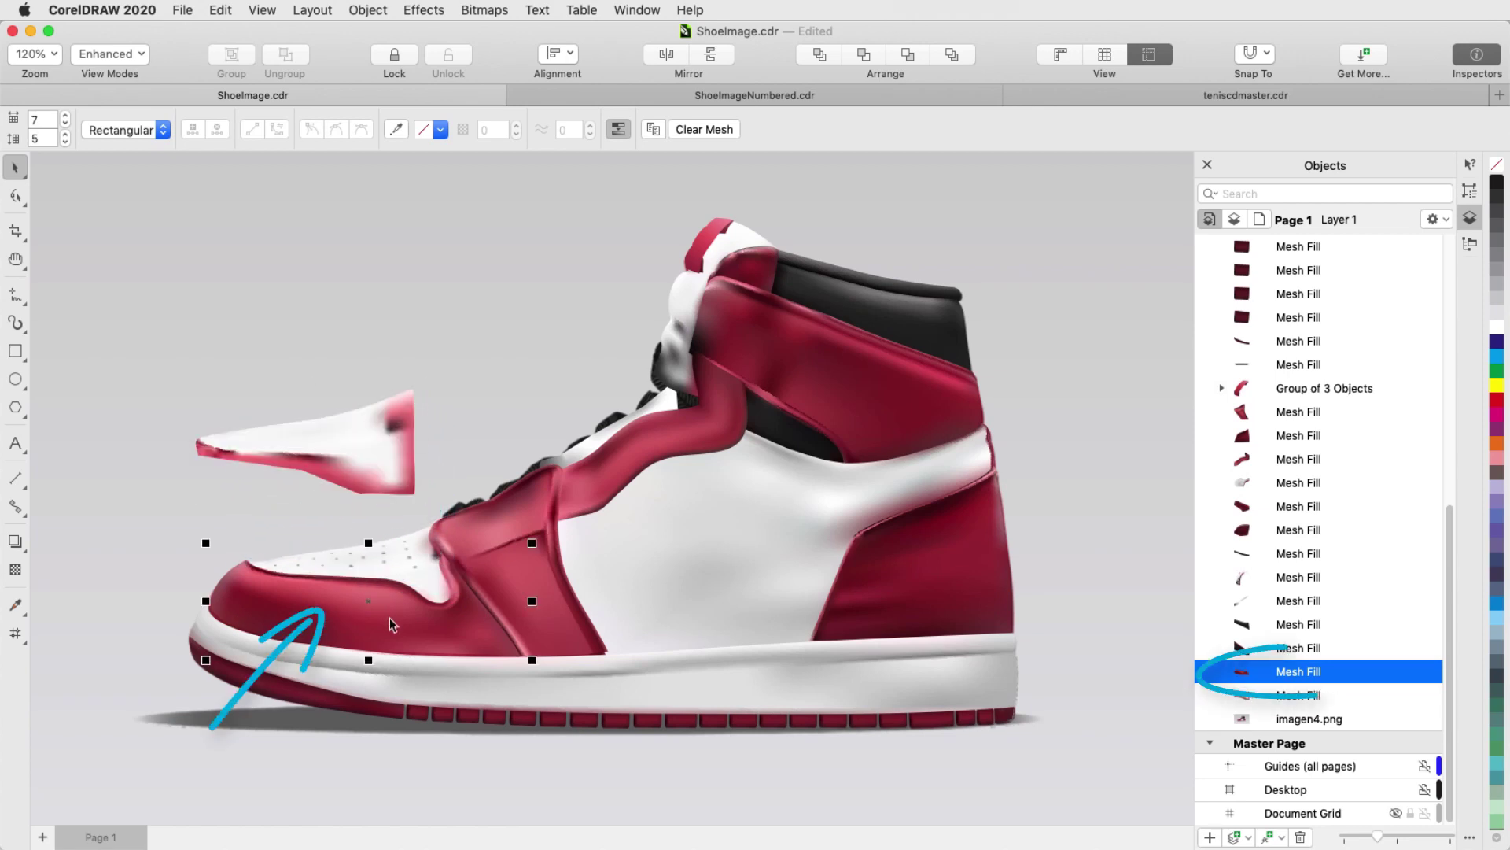
left_click(373, 452)
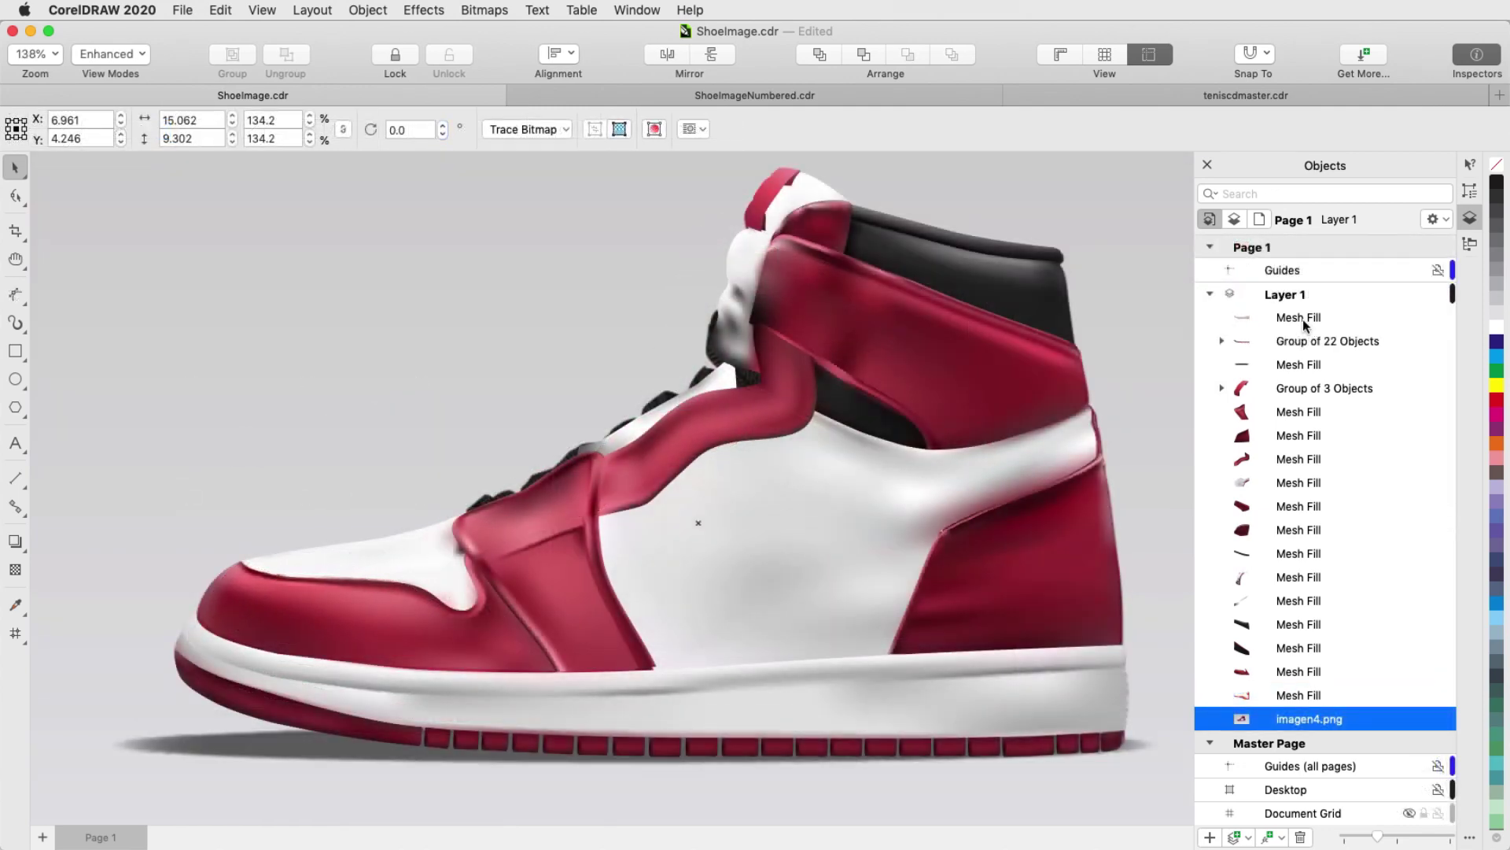
Shift-select every Mesh Fill object in the Objects docker and hide them
left_click(1302, 319)
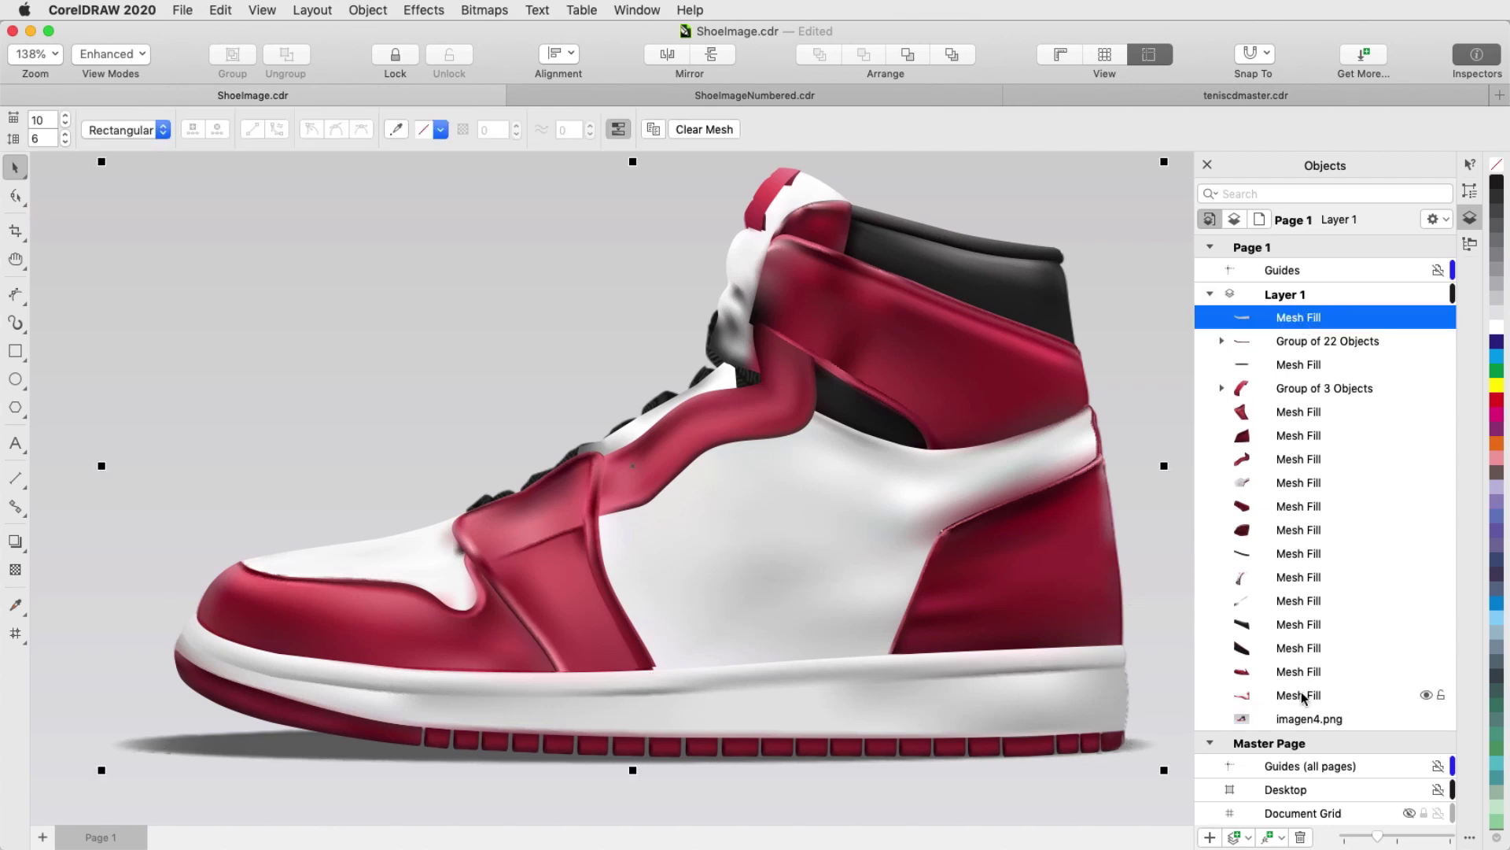
left_click(1303, 697, "shift")
right_click(1303, 697)
left_click(1343, 648)
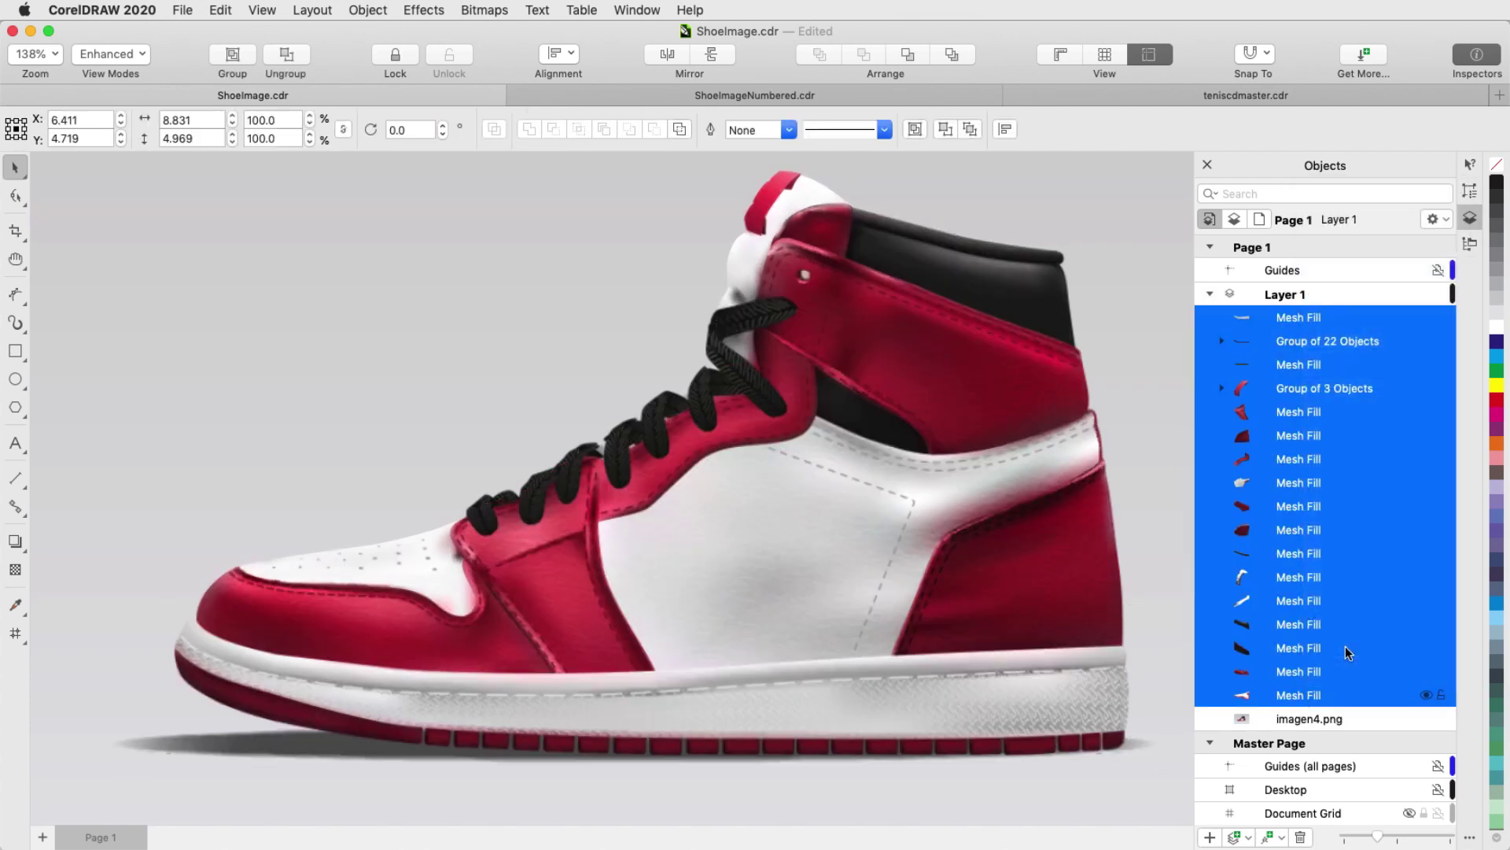
Draw a Bezier stitch line along the red collar edge just below the laces
key("Escape")
scroll(708, 449, "up", 3)
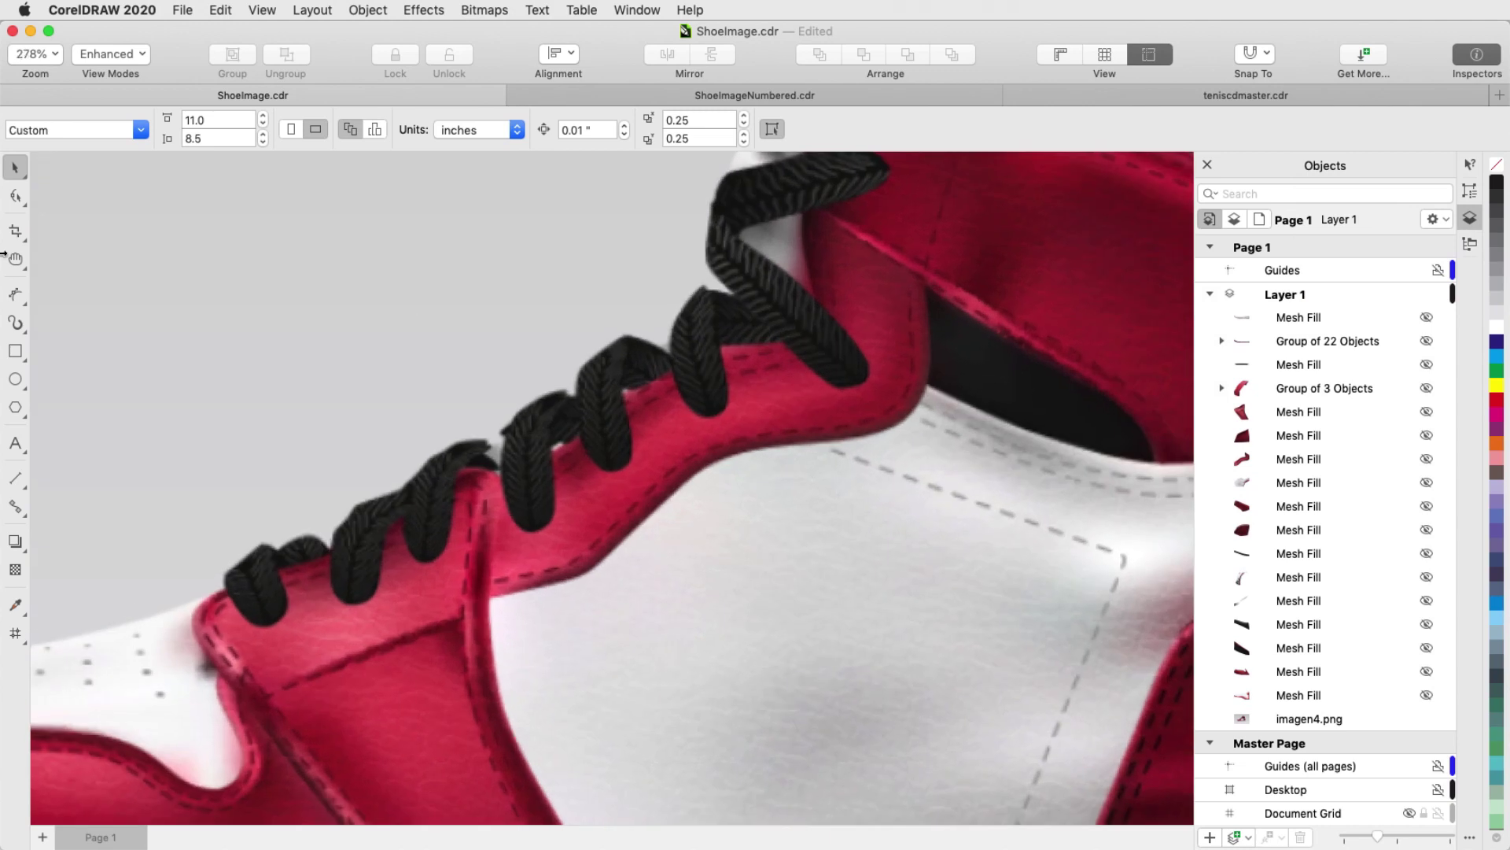
left_click(15, 295)
left_click(106, 328)
left_click(494, 581)
left_click(573, 563)
left_click(645, 495)
left_click(706, 452)
left_click(824, 429)
left_click(904, 393)
left_click(913, 341)
left_click(912, 302)
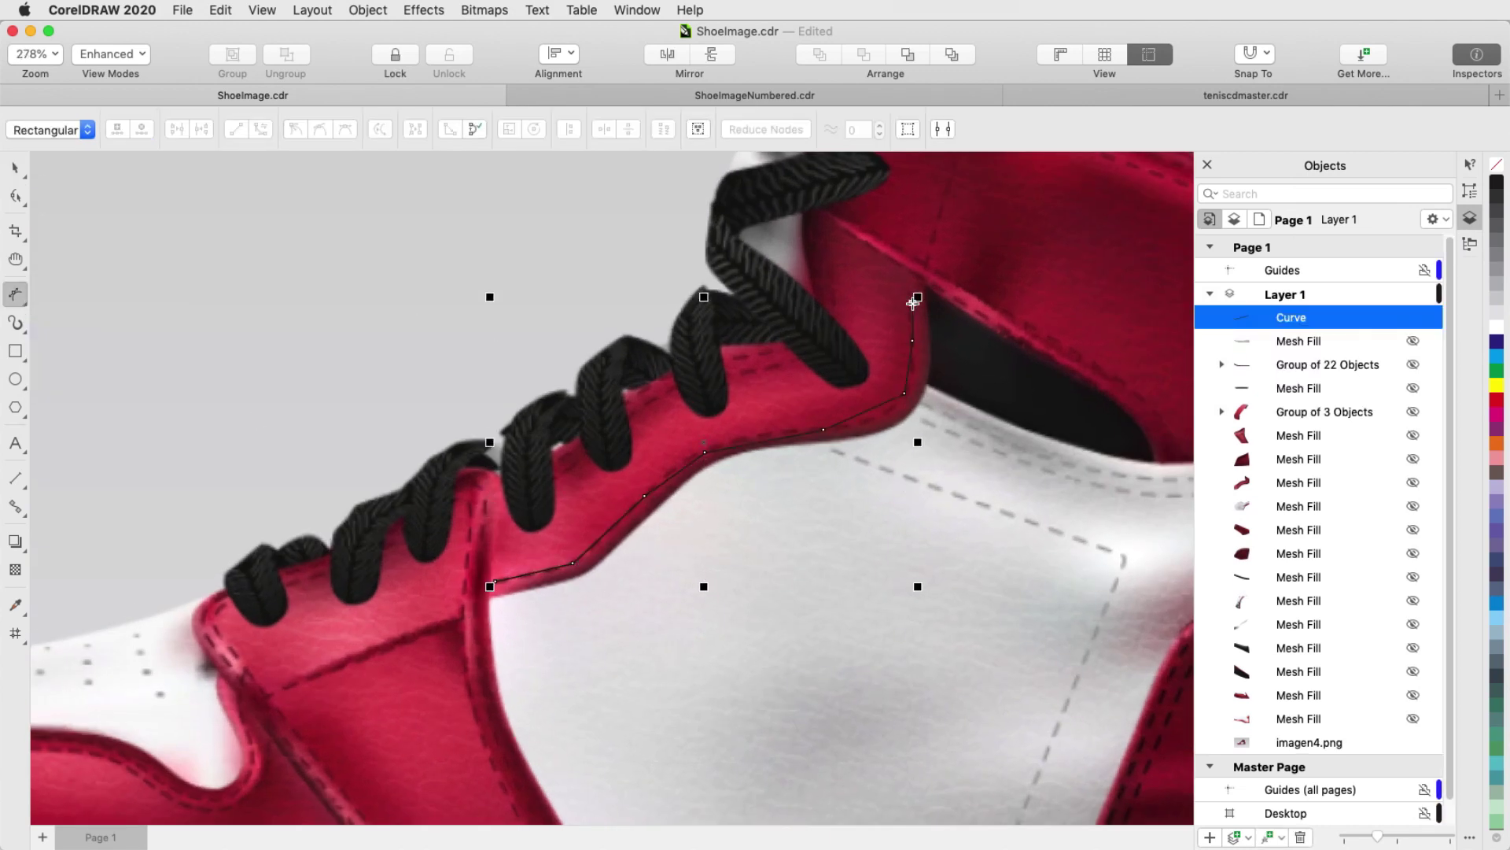
Convert all of the stitch line's segments to curves and smooth its nodes
left_click(14, 198)
left_click_drag(318, 191, 944, 727)
left_click(260, 130)
left_click(343, 133)
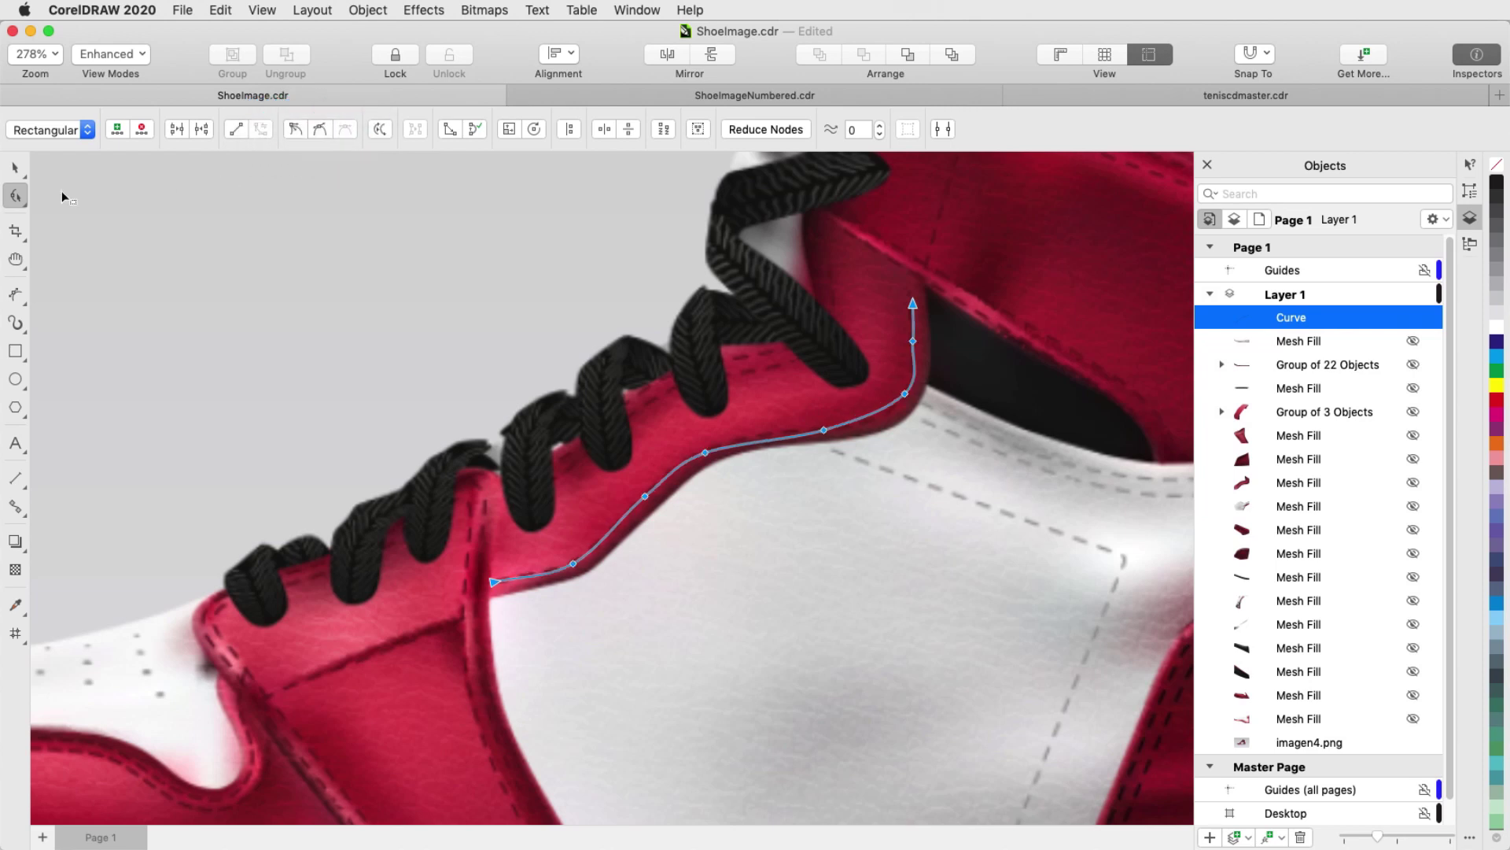
Give the stitch line a 1.0 pt dashed outline in dark red sampled from the shoe
left_click(16, 168)
left_click(1477, 197)
left_click(1266, 272)
left_click(1249, 332)
left_click(1360, 299)
scroll(1373, 369, "down", 3)
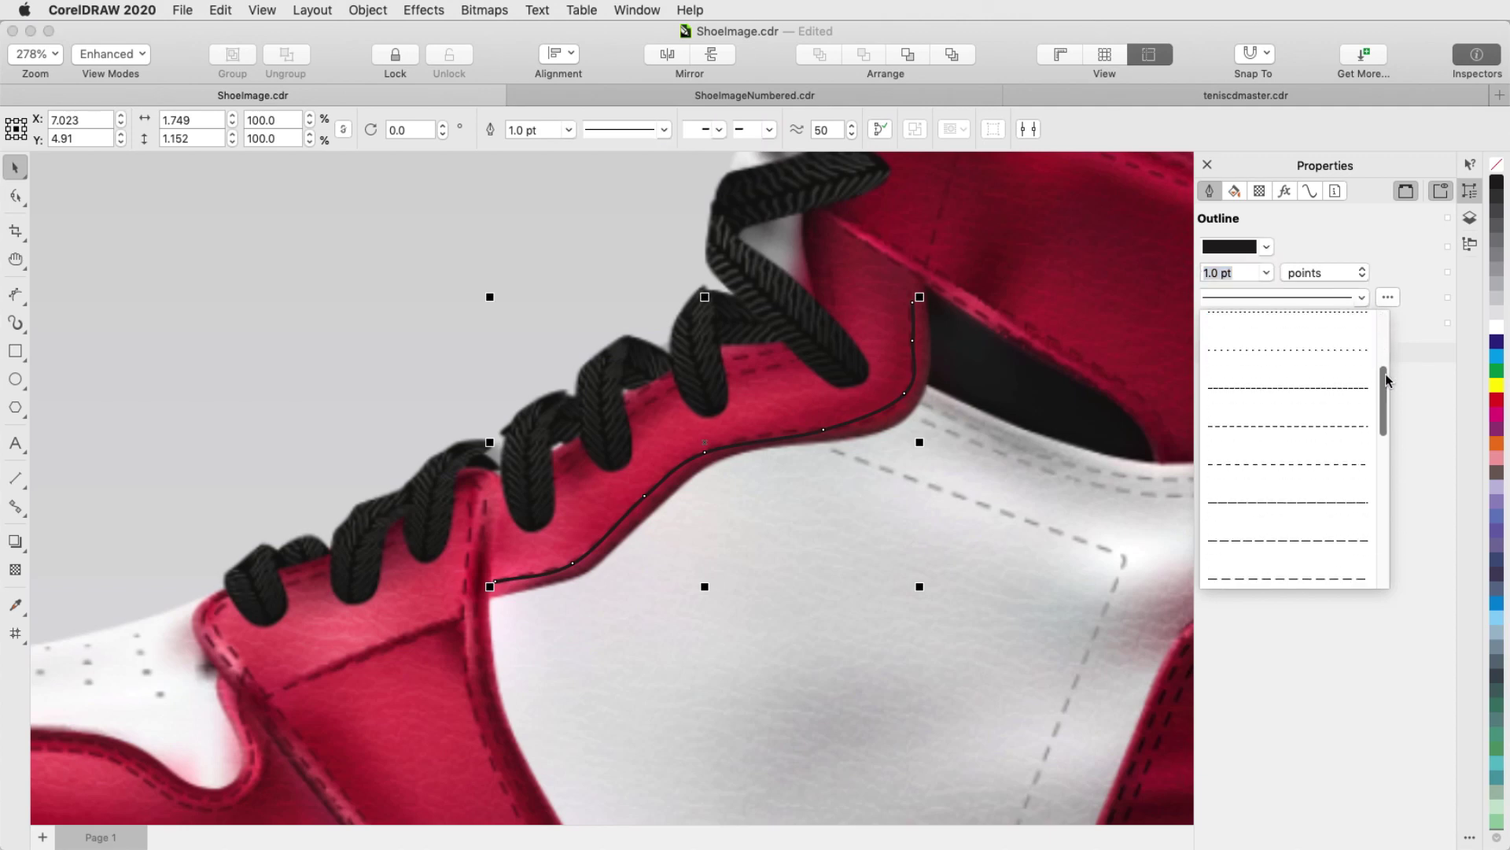
left_click(1354, 466)
left_click(1266, 246)
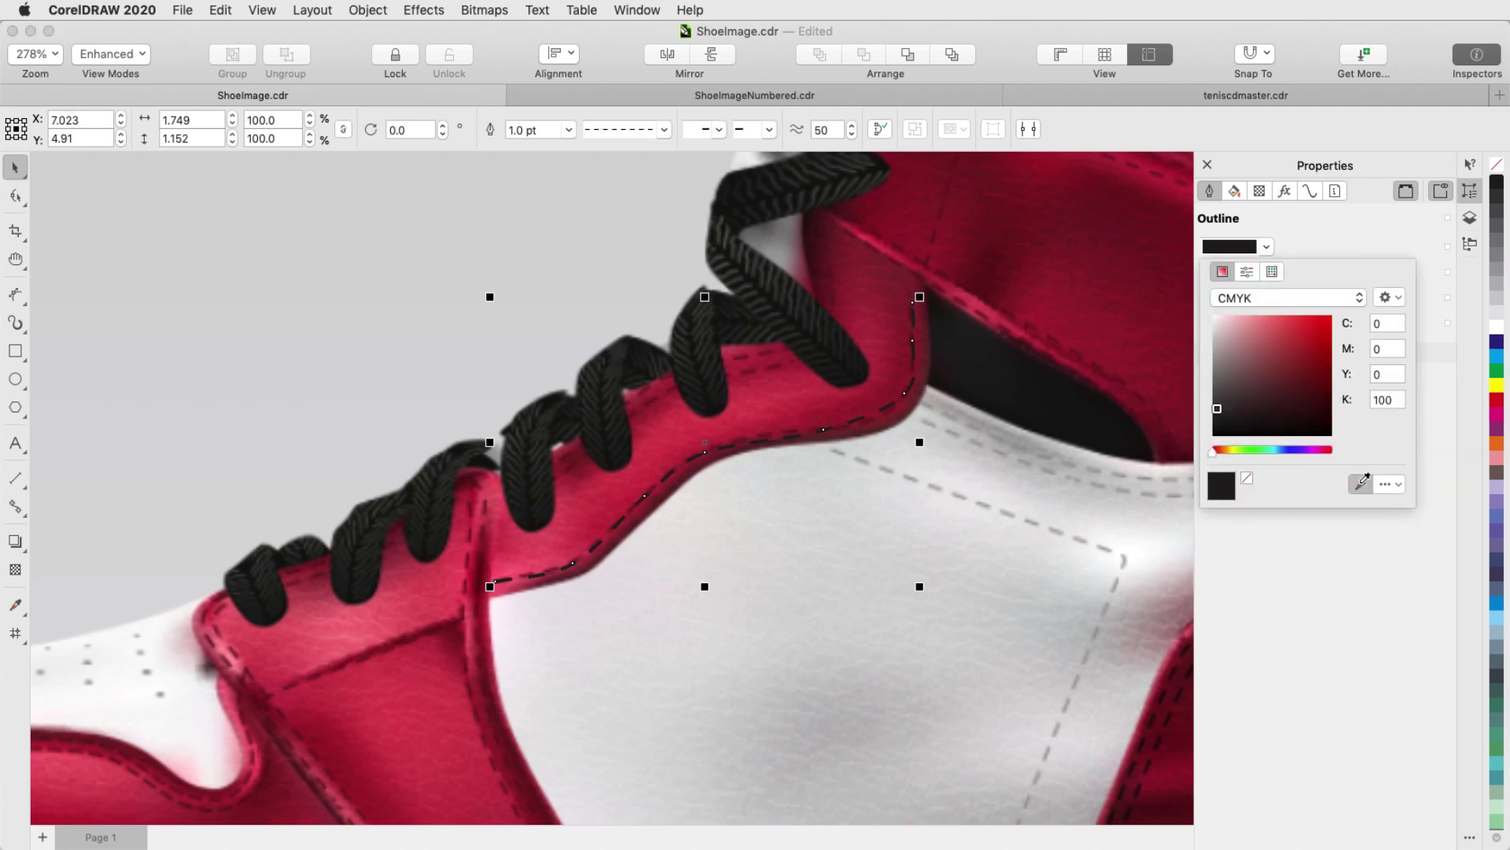
left_click(1361, 483)
left_click(680, 383)
left_click(220, 255)
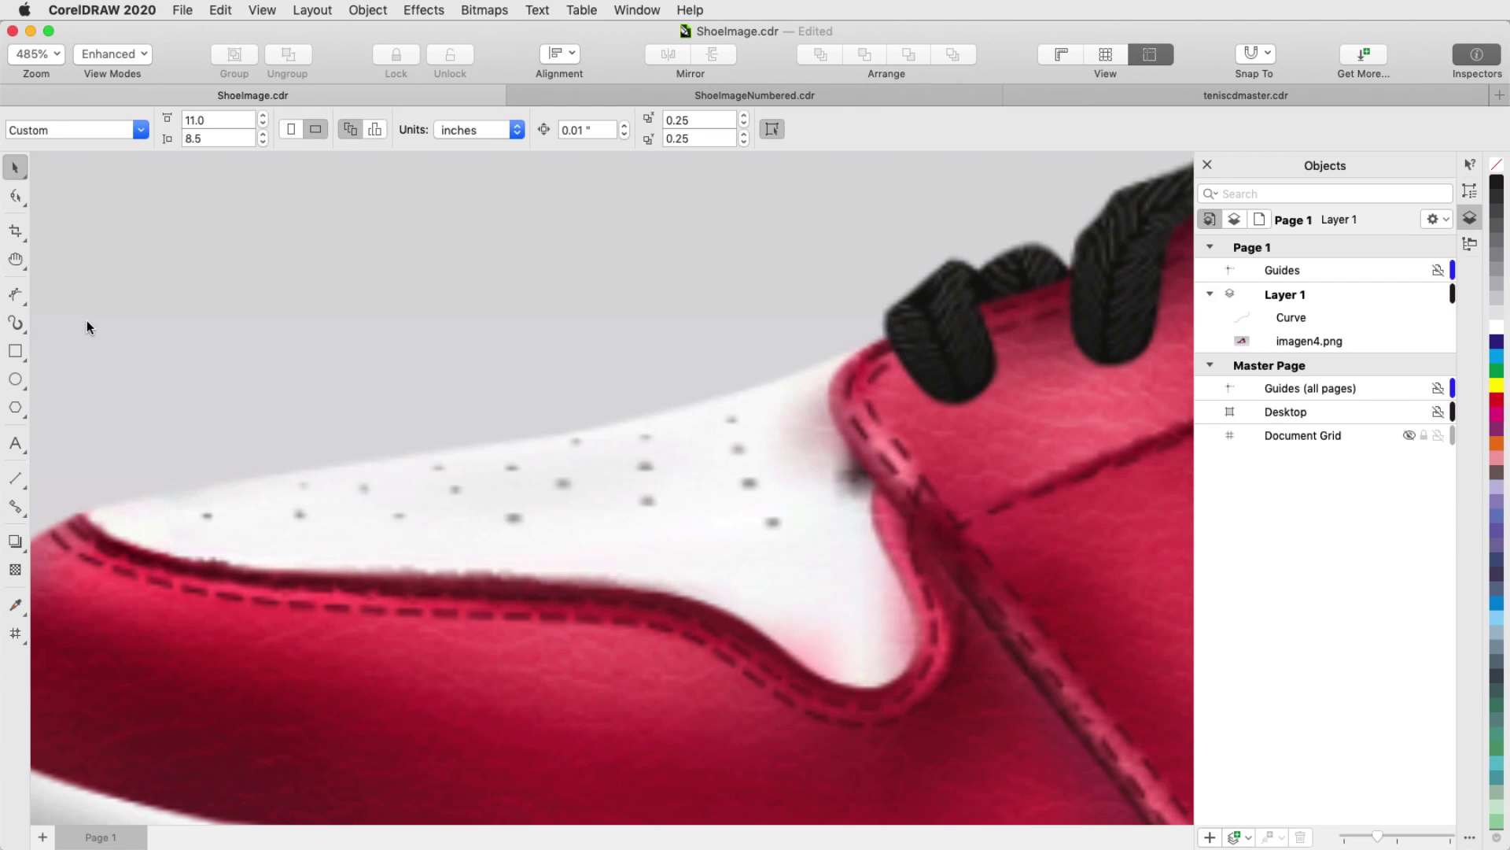
Draw a tiny ellipse on a toe vent hole and set its outline to None
left_click(15, 378)
left_click_drag(500, 512, 528, 523)
left_click(1470, 192)
left_click(1262, 272)
left_click(1240, 299)
Give the ellipse a fountain fill from white to grey sampled from a vent hole
left_click(1234, 192)
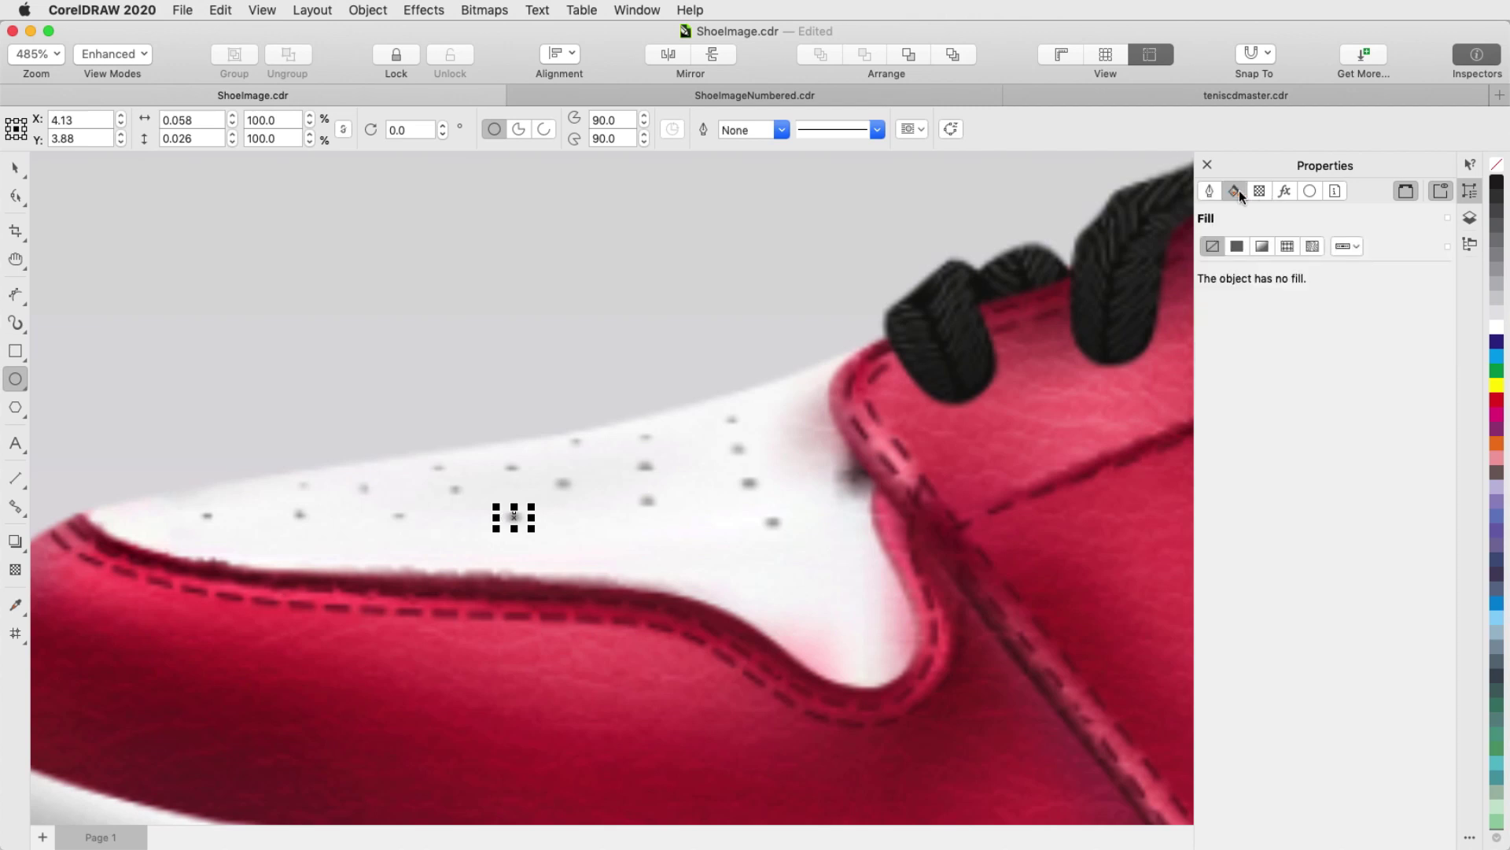
left_click(1261, 246)
left_click(1241, 431)
left_click(1212, 503)
left_click(1406, 378)
left_click(1240, 431)
left_click(566, 488)
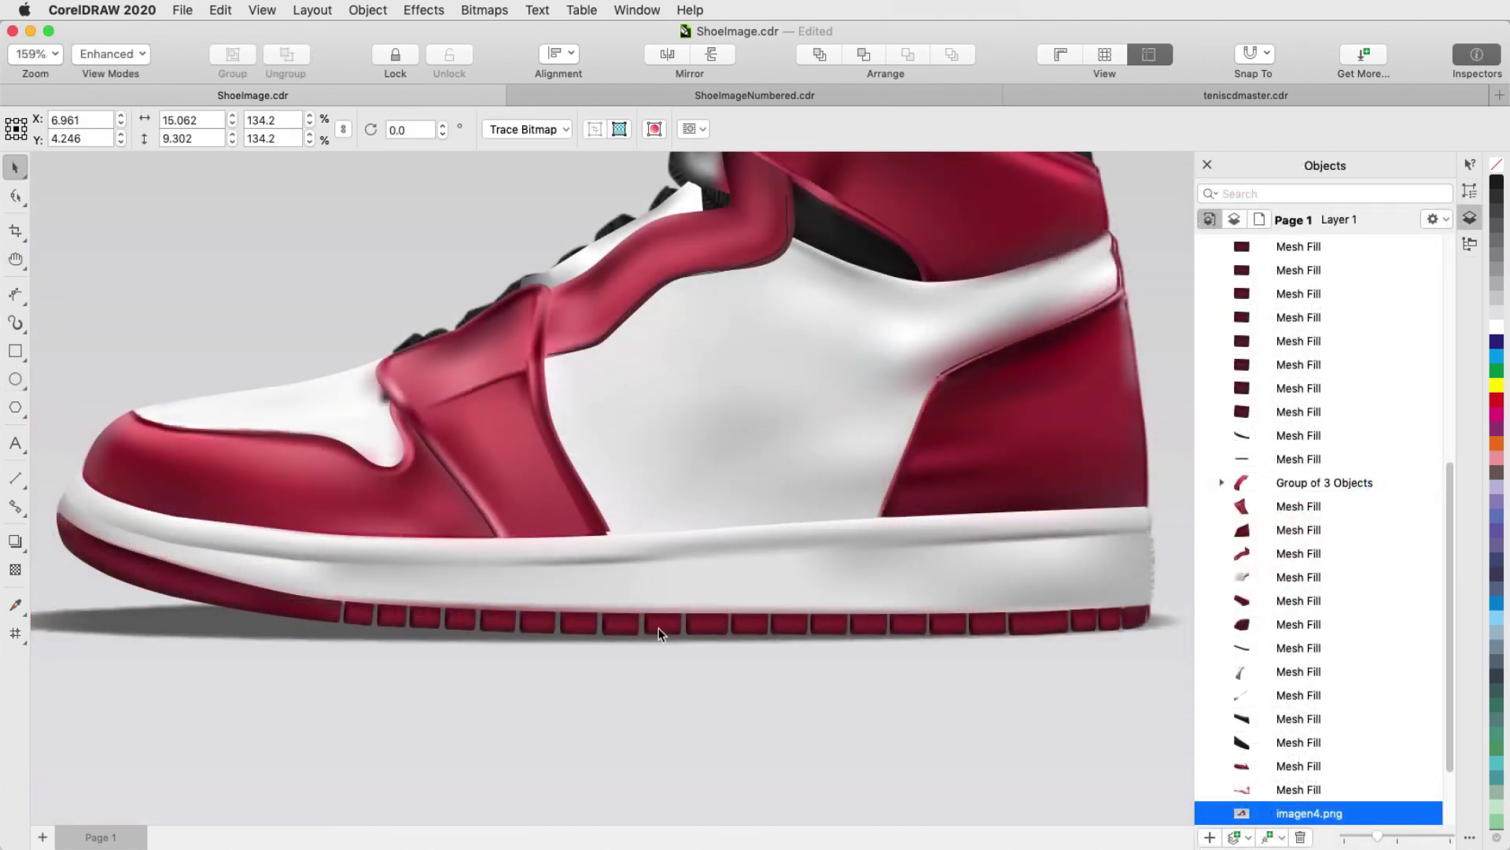
Select two adjacent sole segments to inspect them
left_click(708, 626)
left_click(748, 626)
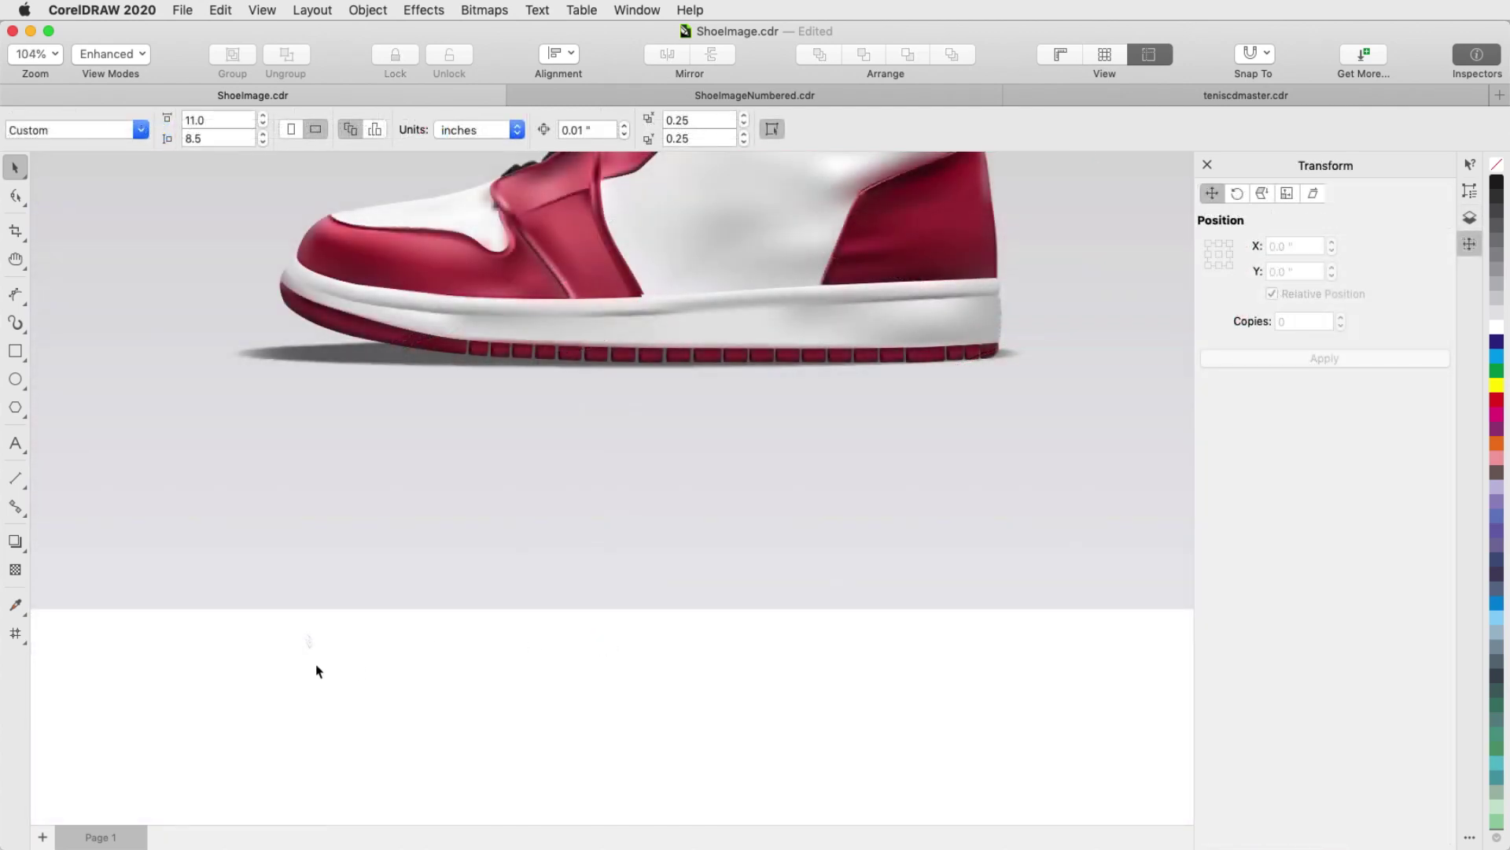
Repeat the small texture shape 90 times in a row at an X offset of 0.083"
scroll(313, 659, "down", 3)
left_click_drag(266, 572, 329, 650)
left_click(1295, 246)
type("0.0")
double_click(1303, 321)
type("90")
left_click(1270, 358)
Add 3 more rows below with X 0 and Y offset -0.167"
scroll(283, 616, "down", 4)
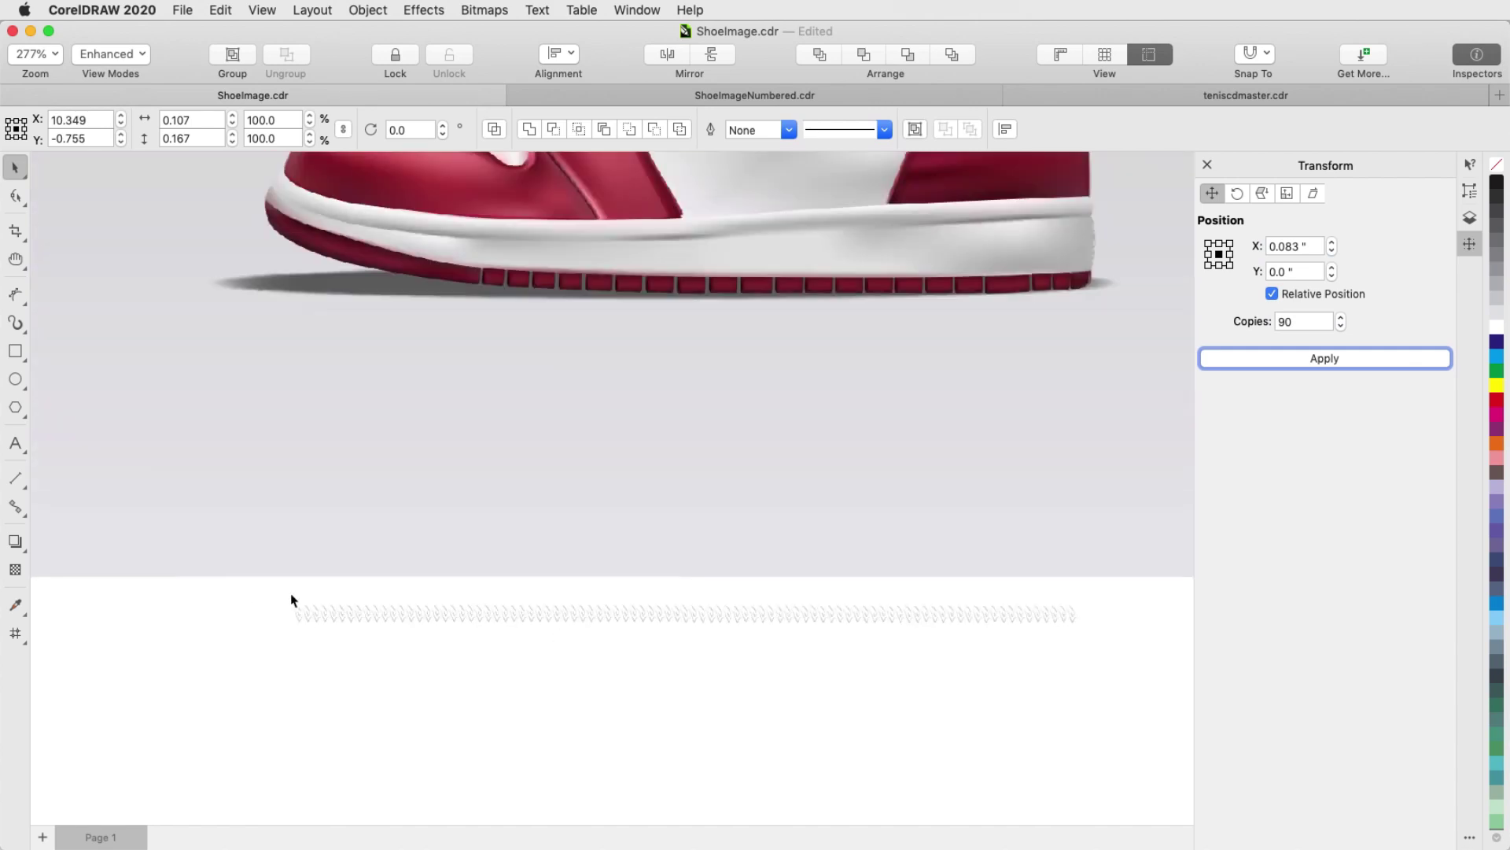
left_click(1295, 246)
type("0")
key("Tab")
type("-.1")
double_click(1304, 321)
type("3")
left_click(1322, 358)
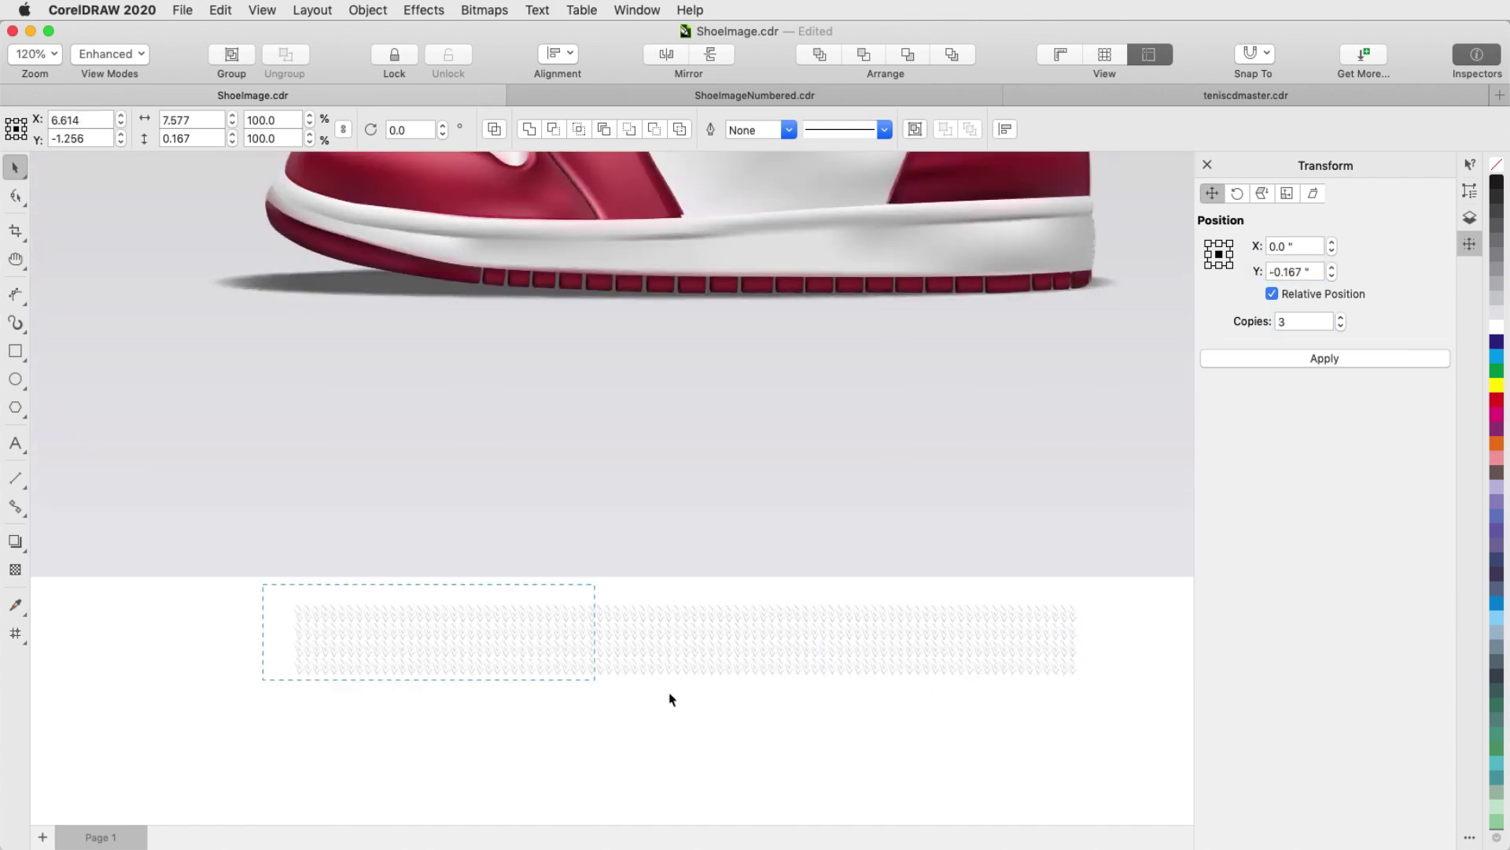
Group the four rows of texture marks and move the band onto the white midsole
right_click(891, 641)
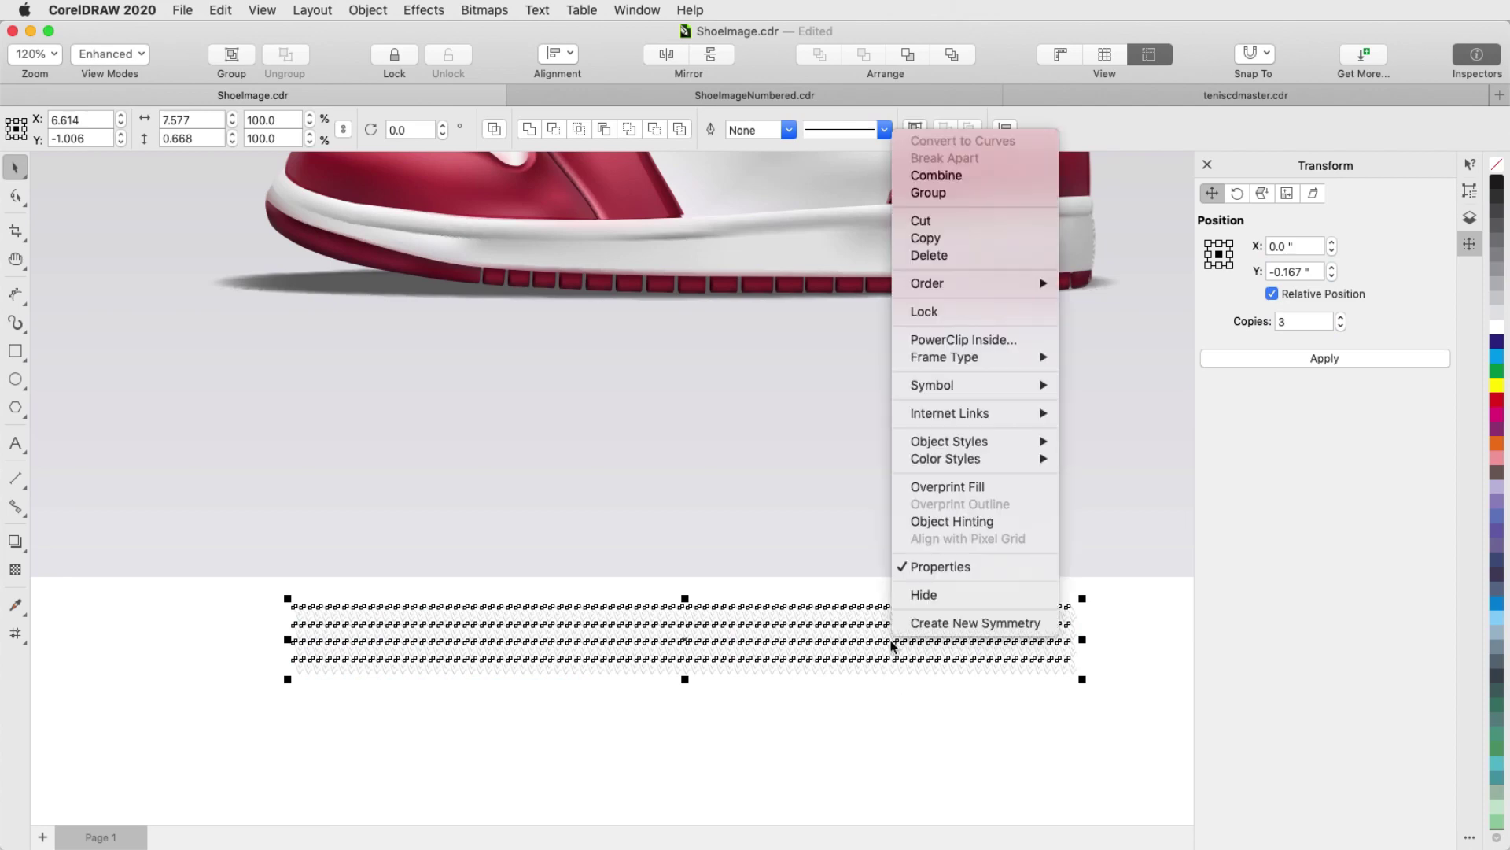
left_click(928, 192)
left_click_drag(684, 638, 654, 304)
scroll(684, 351, "up", 1)
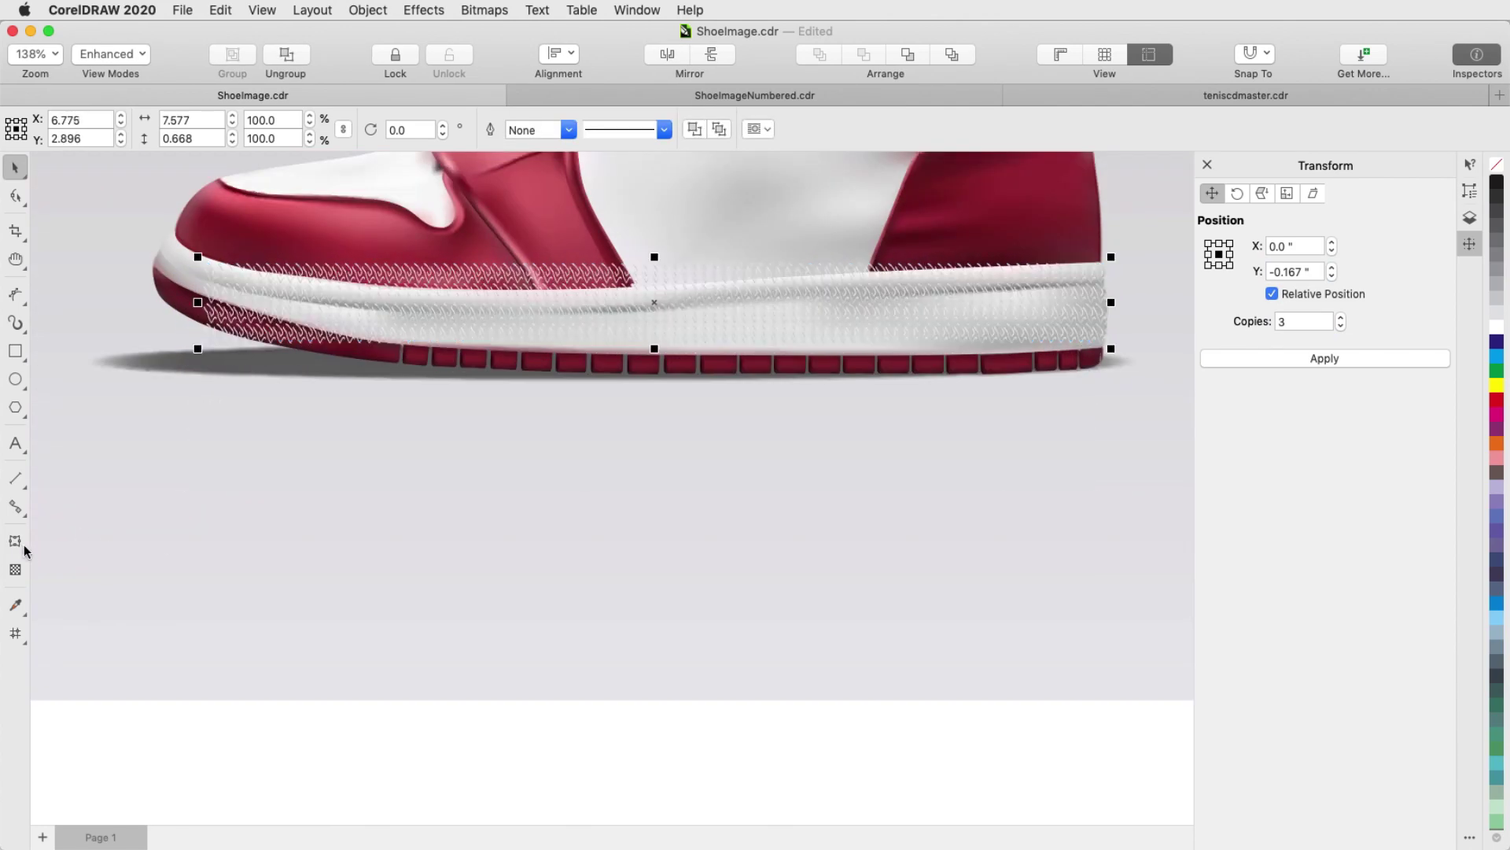
Envelope the texture band, pulling its left corners toward the toe and curving its top edge
left_click(23, 548)
left_click_drag(203, 266, 171, 234)
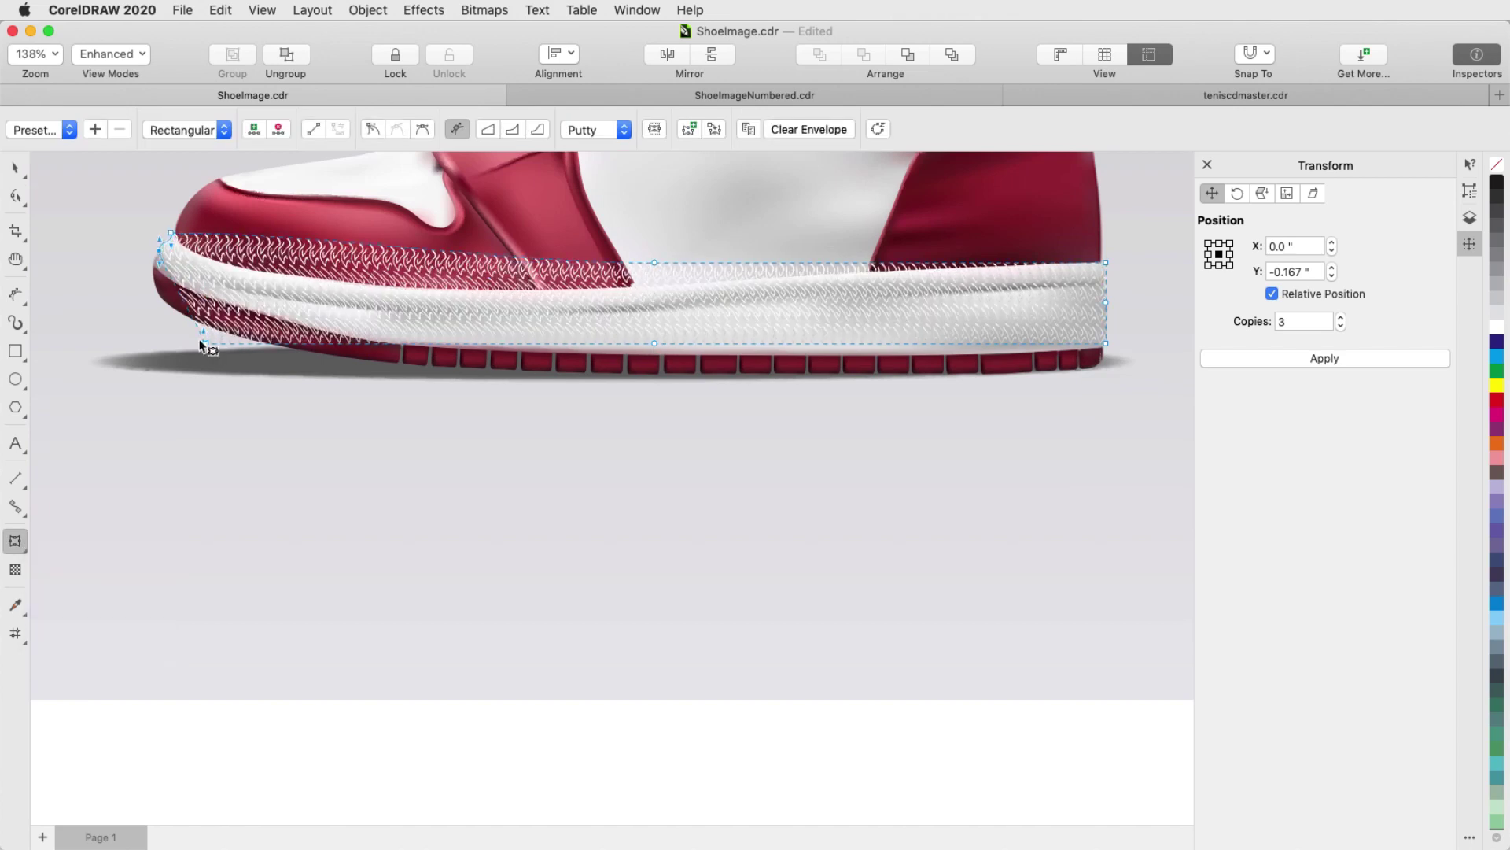
left_click_drag(203, 343, 158, 277)
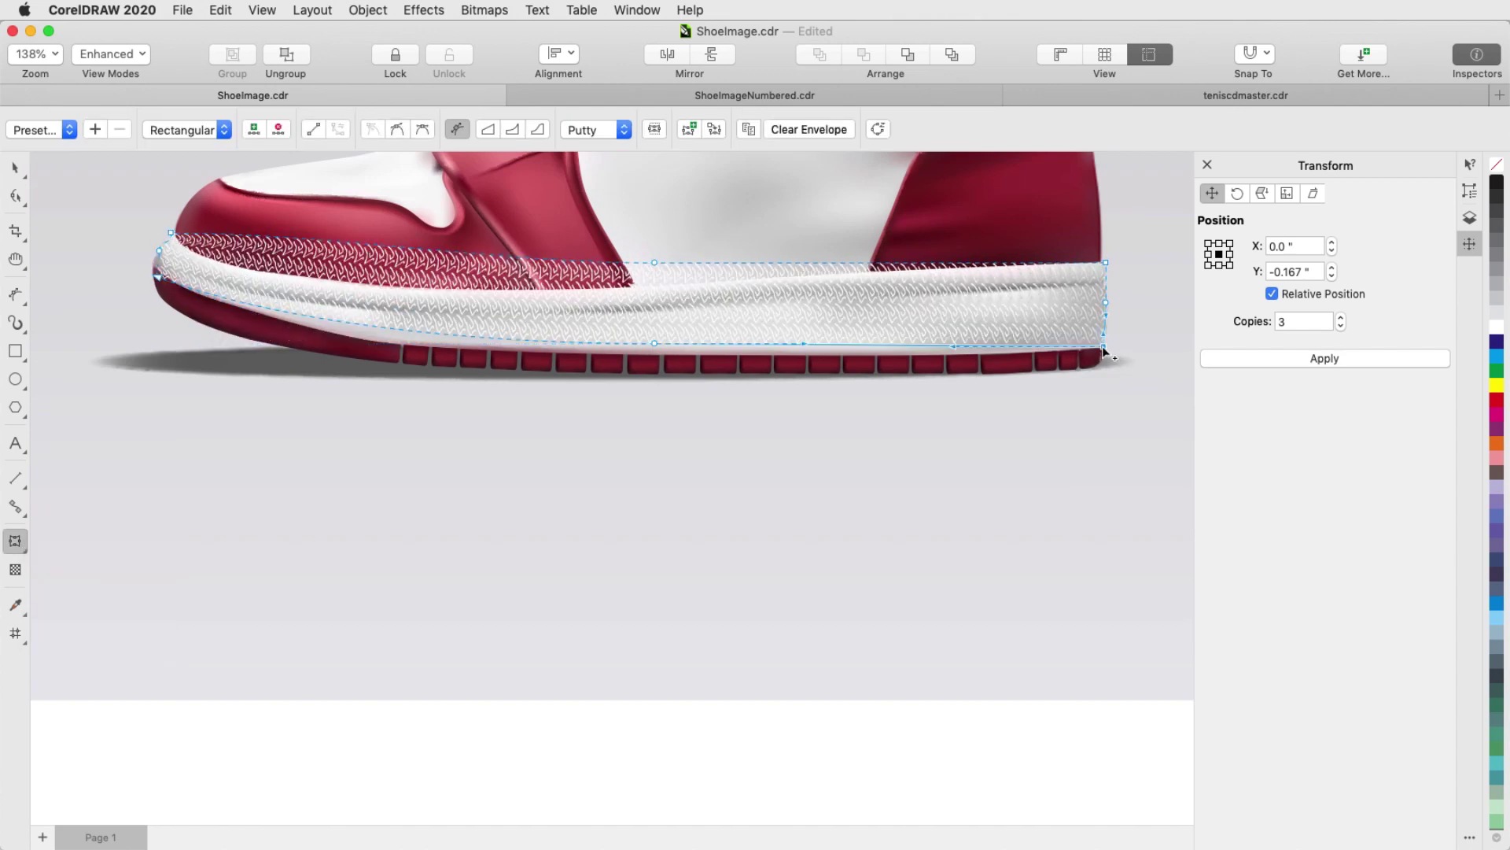
left_click_drag(655, 262, 650, 287)
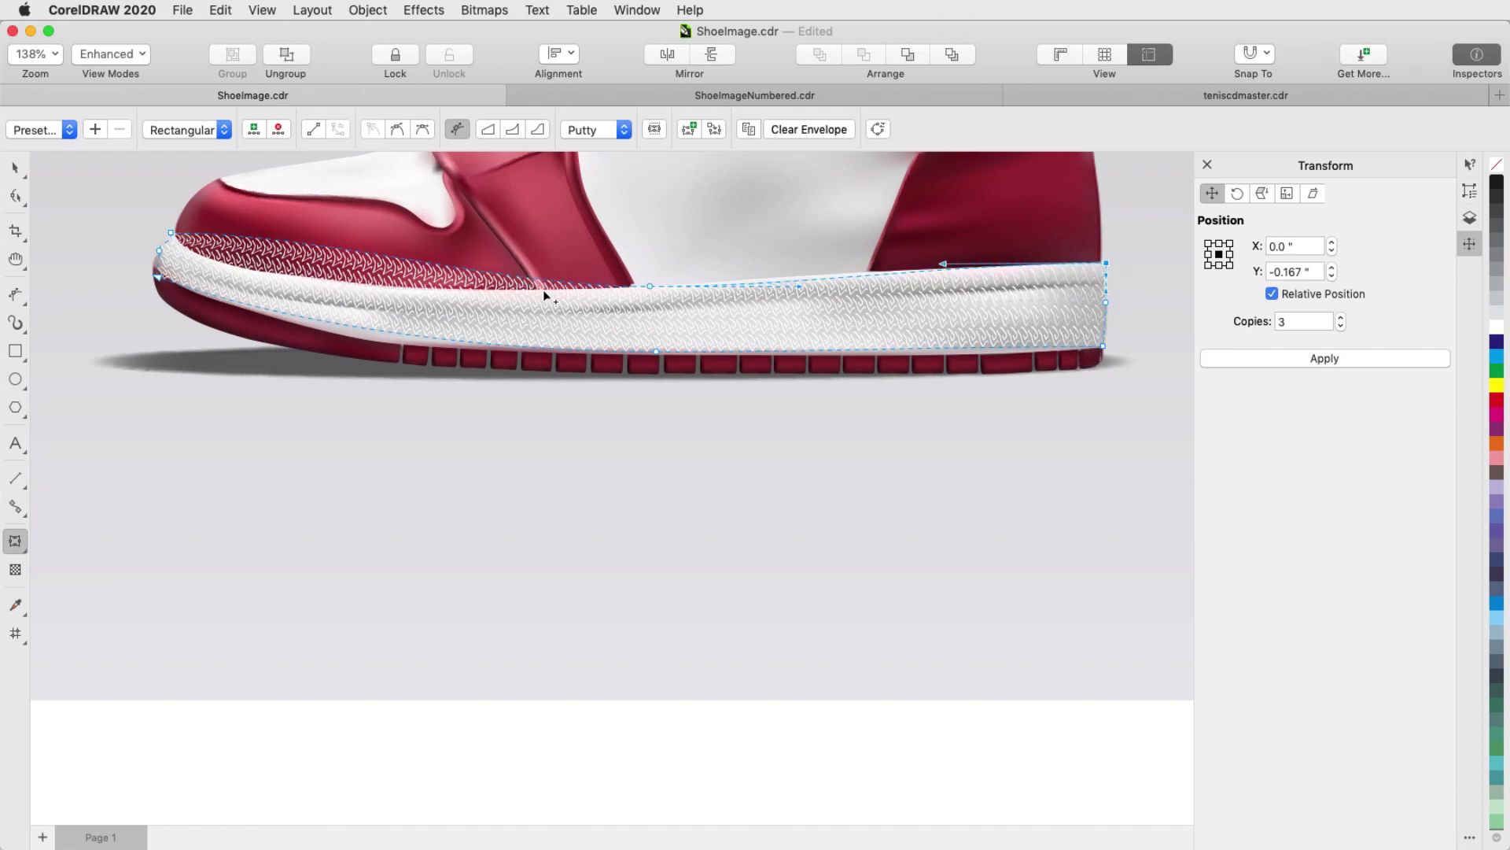
left_click_drag(399, 263, 321, 331)
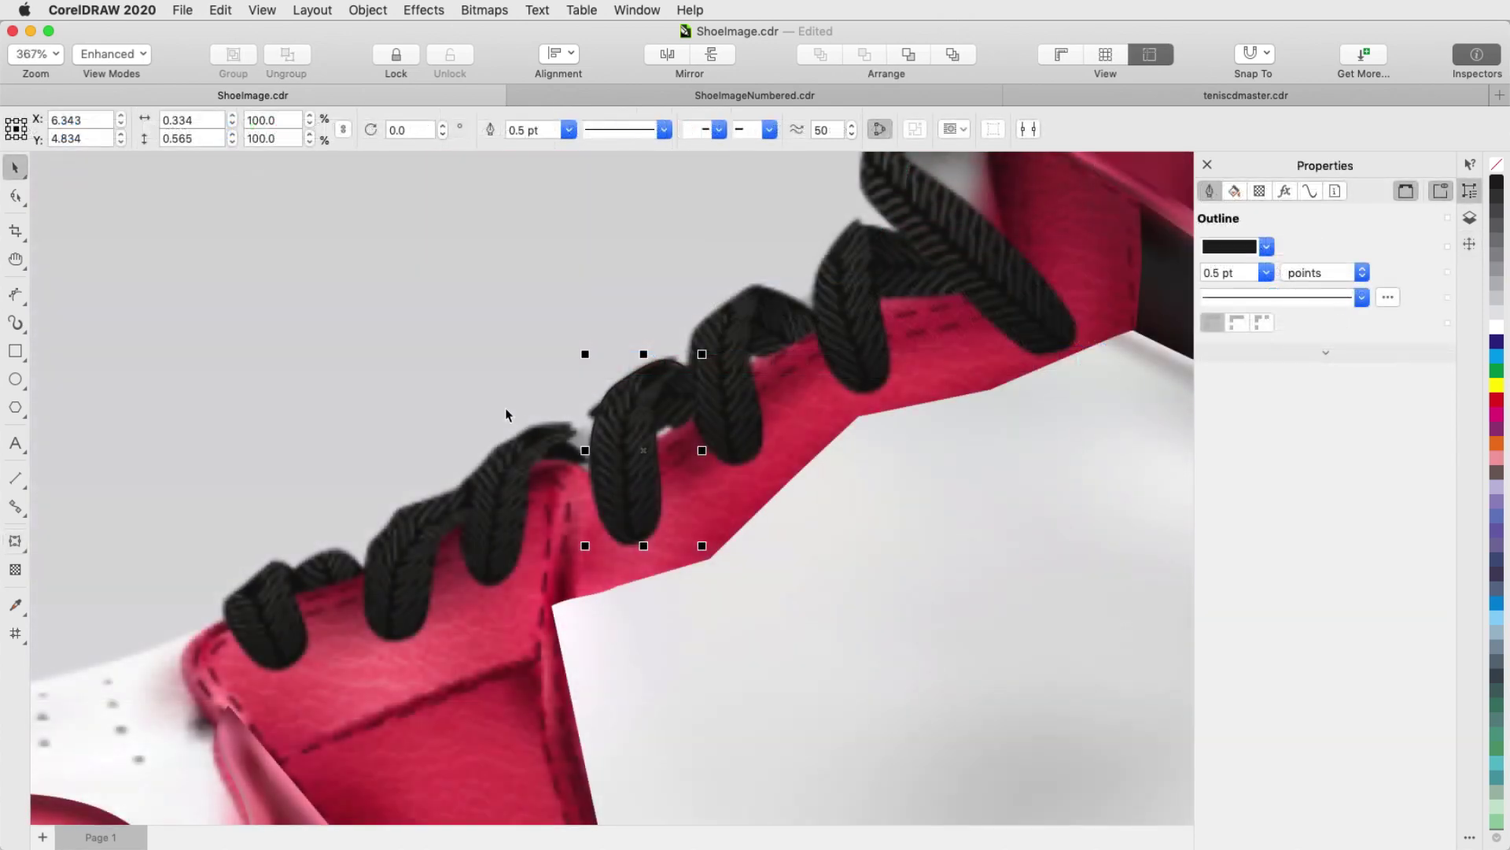
Reshape the lace outline by editing two of its nodes, then deselect it
scroll(659, 440, "up", 3)
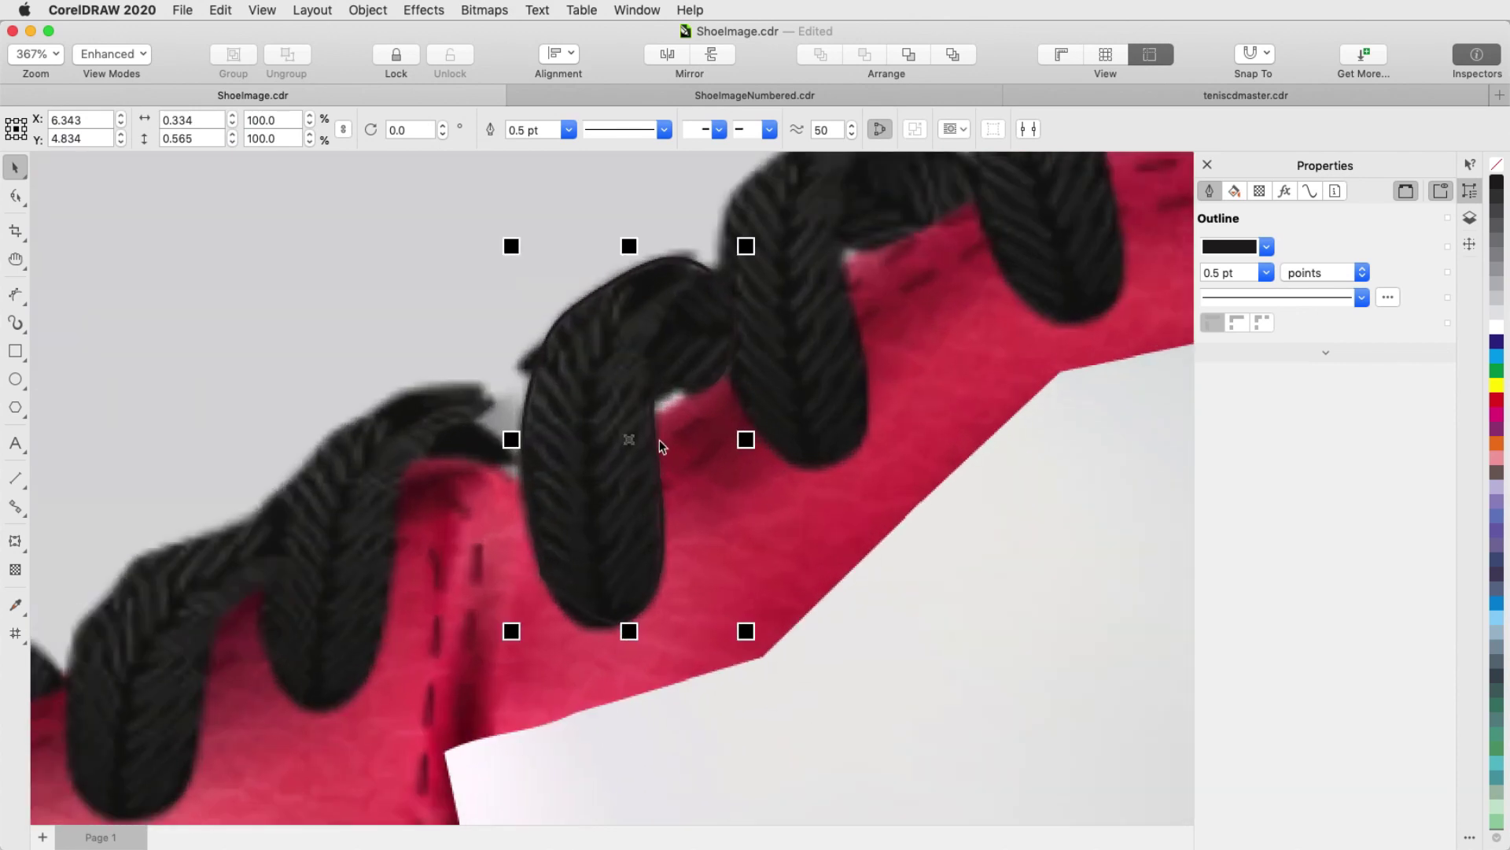
left_click(16, 195)
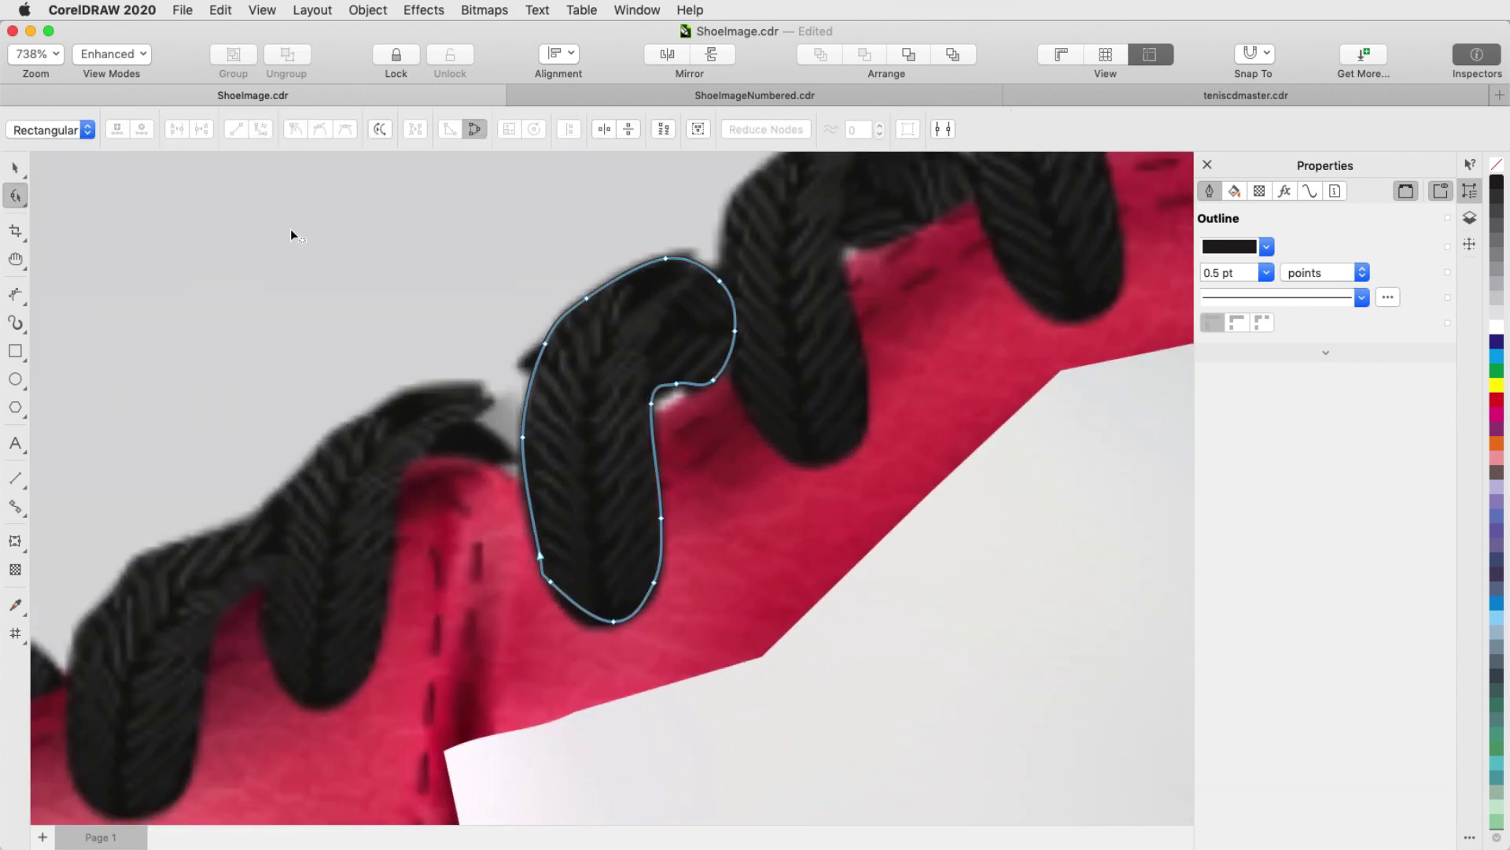
left_click_drag(494, 503, 562, 604)
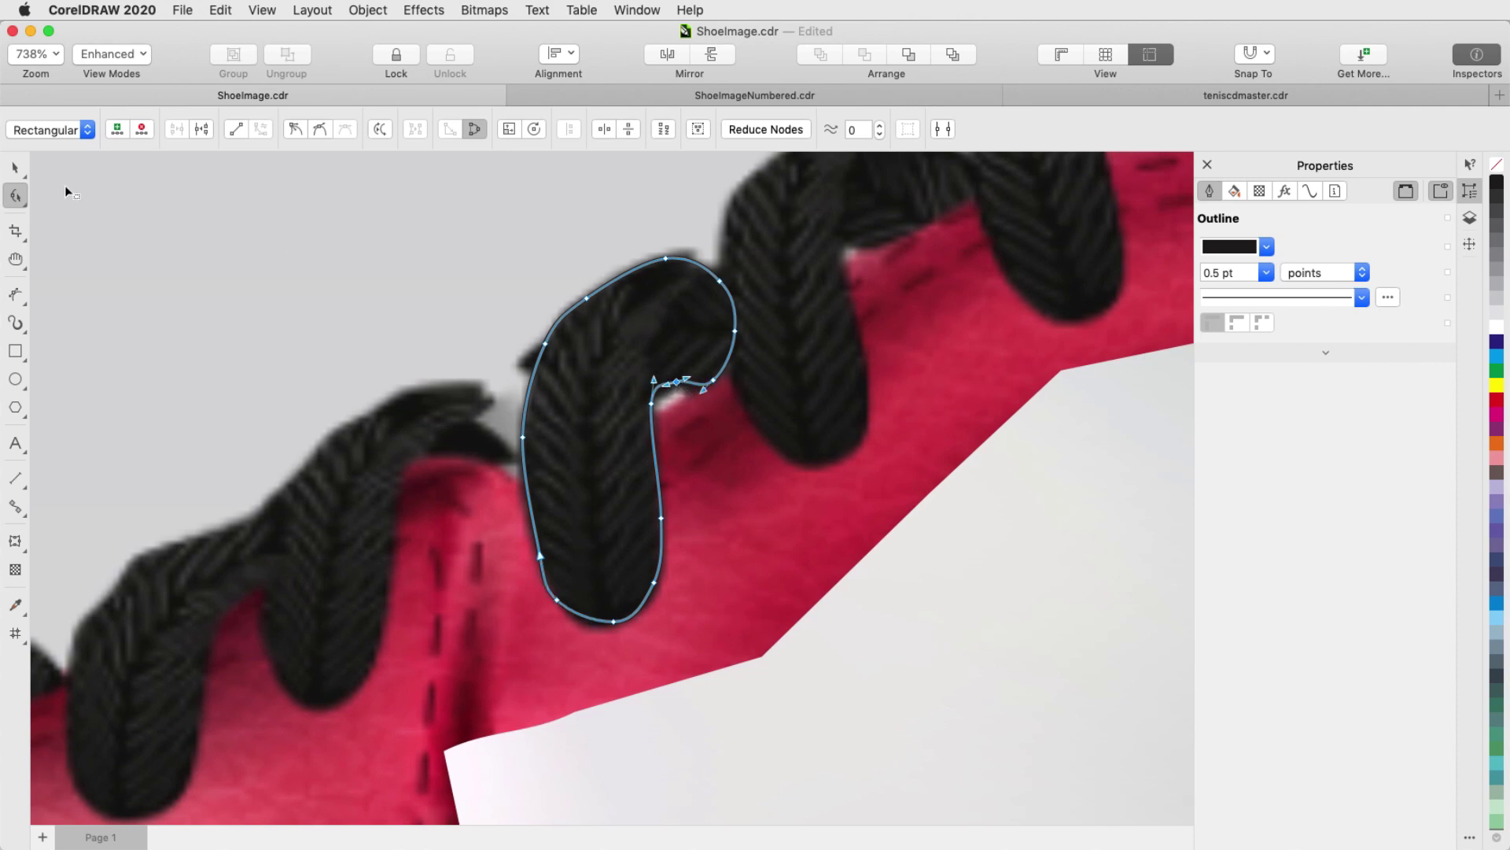
left_click(15, 168)
left_click(77, 223)
Set grey as the default outline and draw four freehand braid strokes across the lace tip
left_click(15, 294)
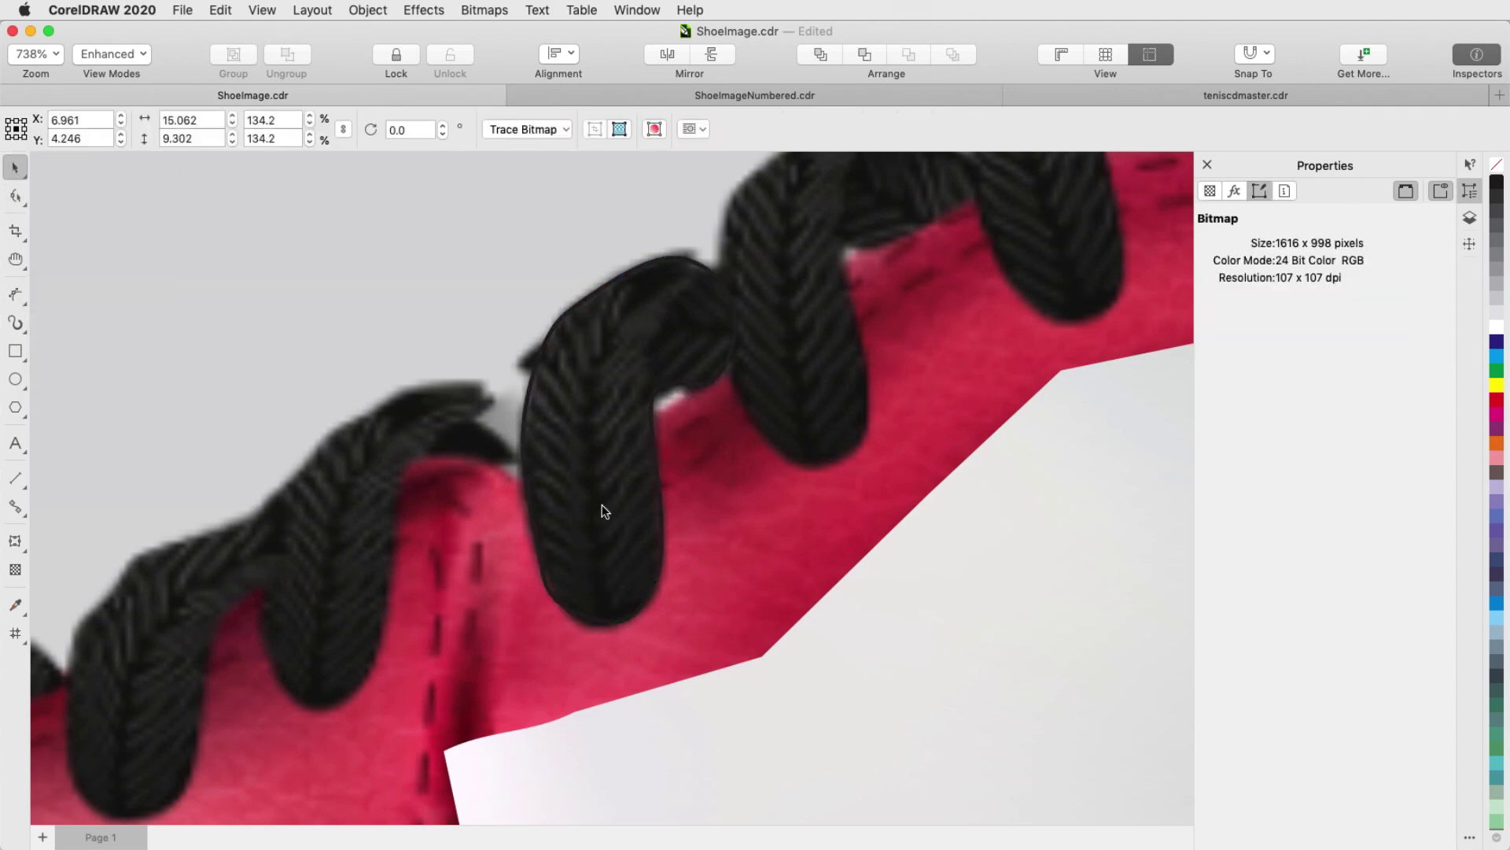
left_click(84, 327)
scroll(617, 512, "up", 3)
left_click(1267, 246)
left_click(1220, 343)
left_click(853, 399)
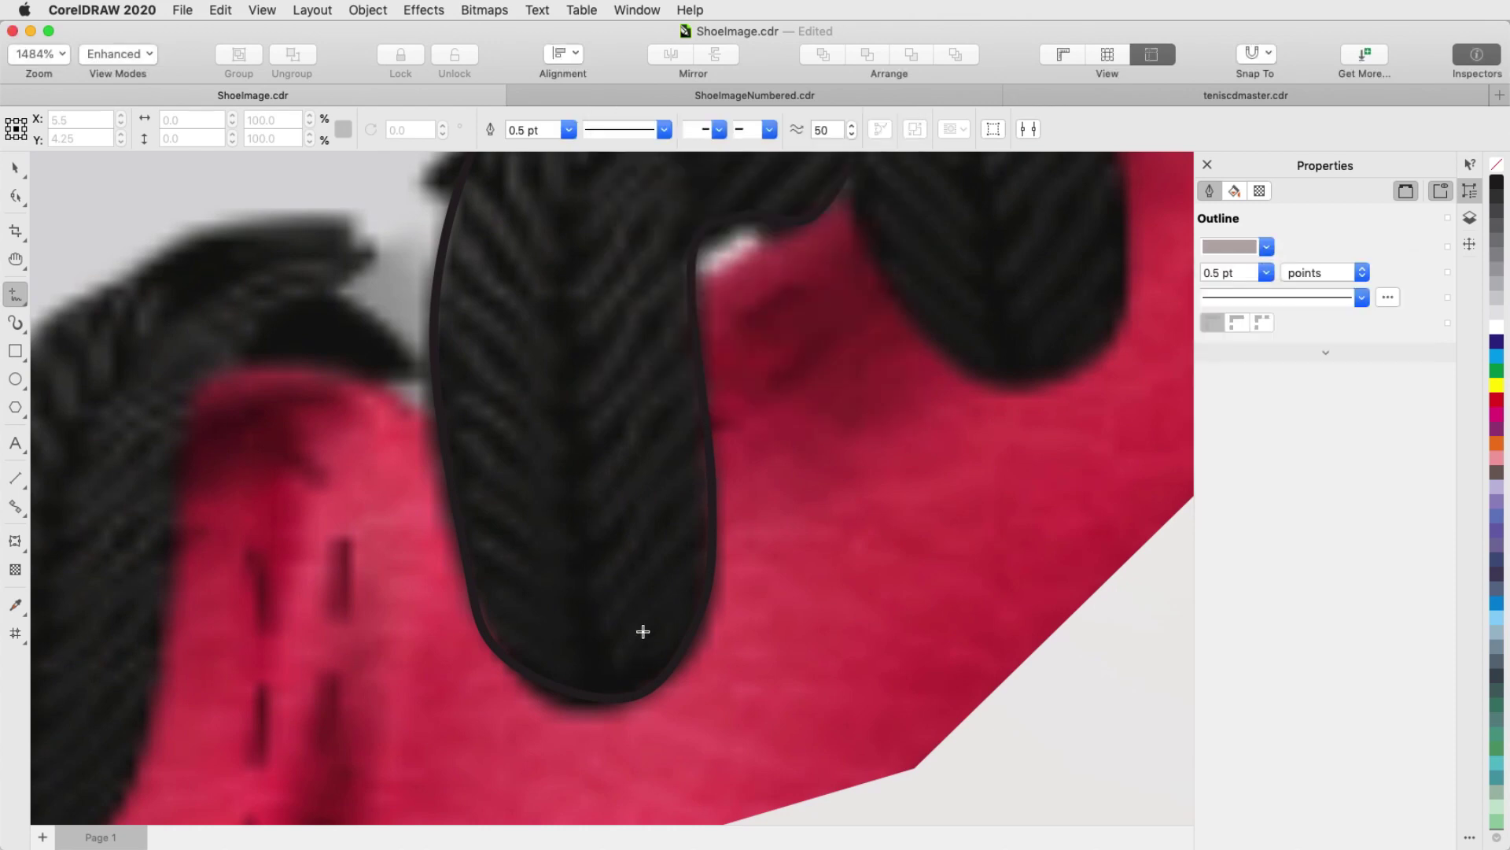
left_click_drag(630, 644, 705, 560)
left_click_drag(609, 598, 695, 519)
left_click_drag(607, 546, 702, 465)
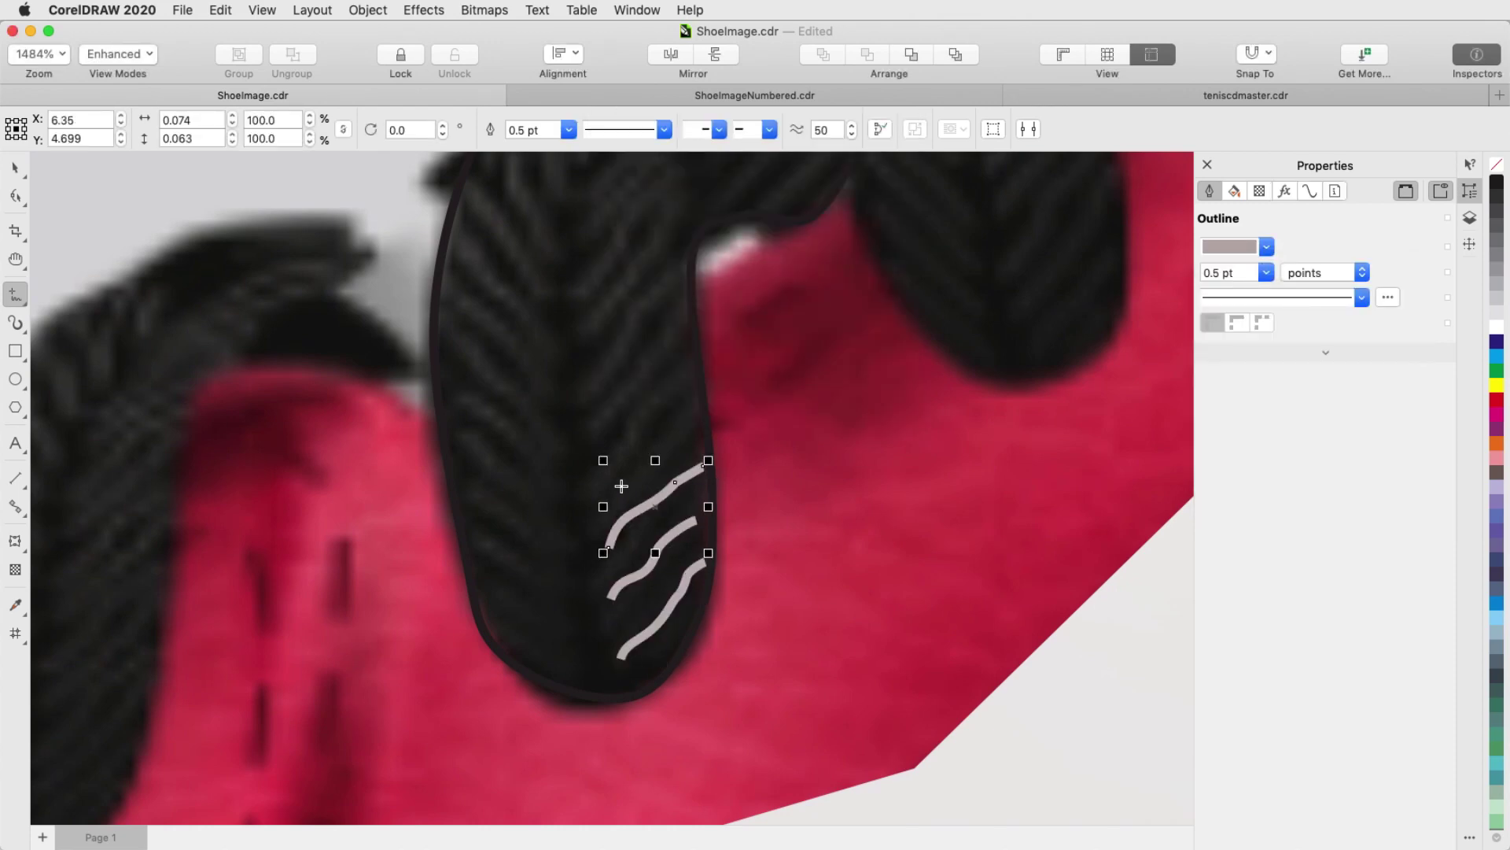
left_click_drag(599, 494, 689, 423)
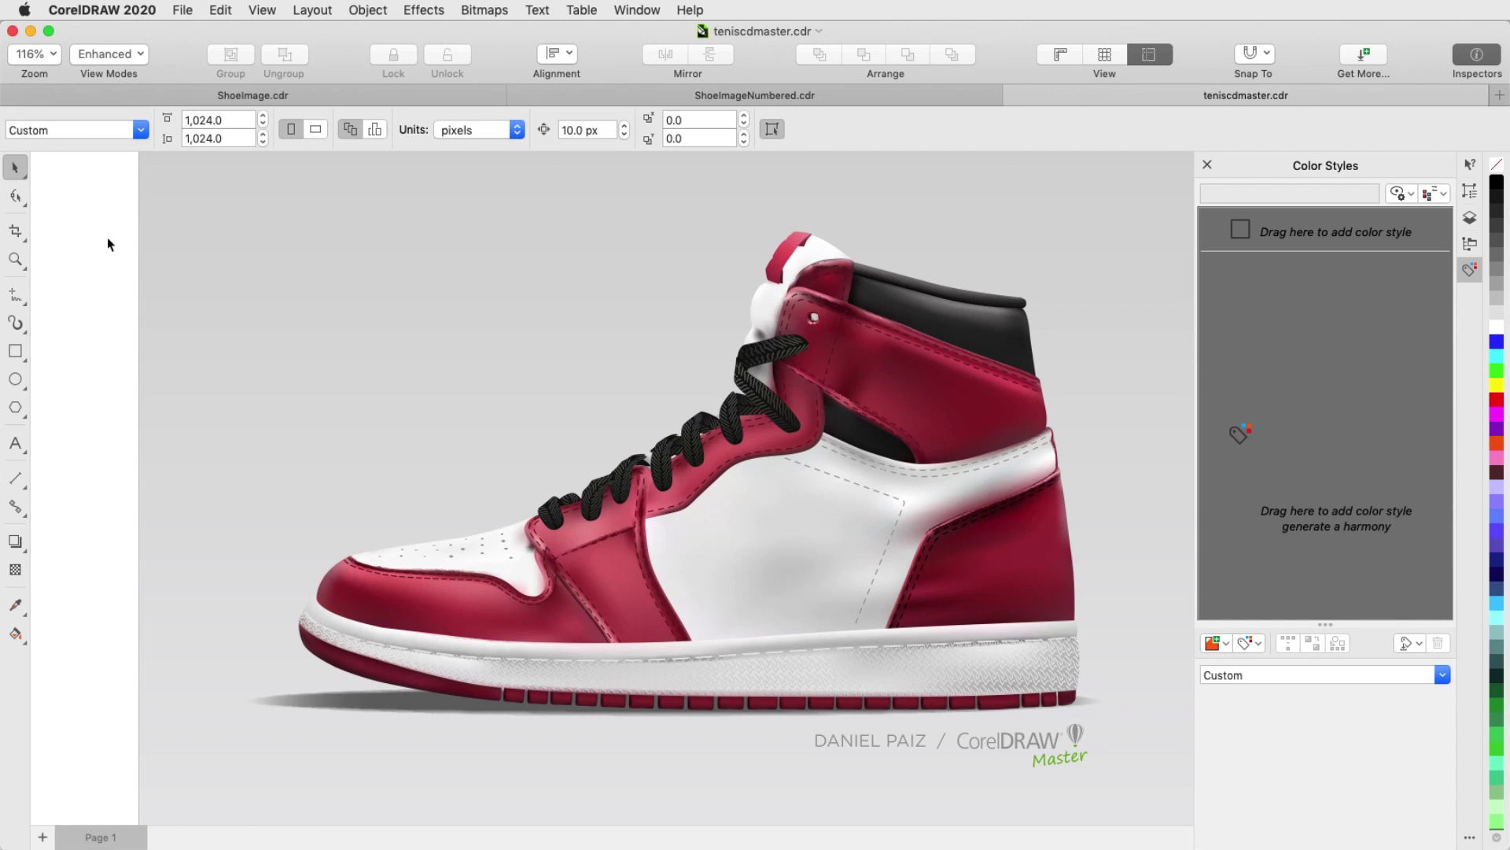
Create color styles from all the shoe's objects, grouped into harmonies
left_click_drag(78, 179, 1099, 722)
left_click_drag(921, 470, 1287, 442)
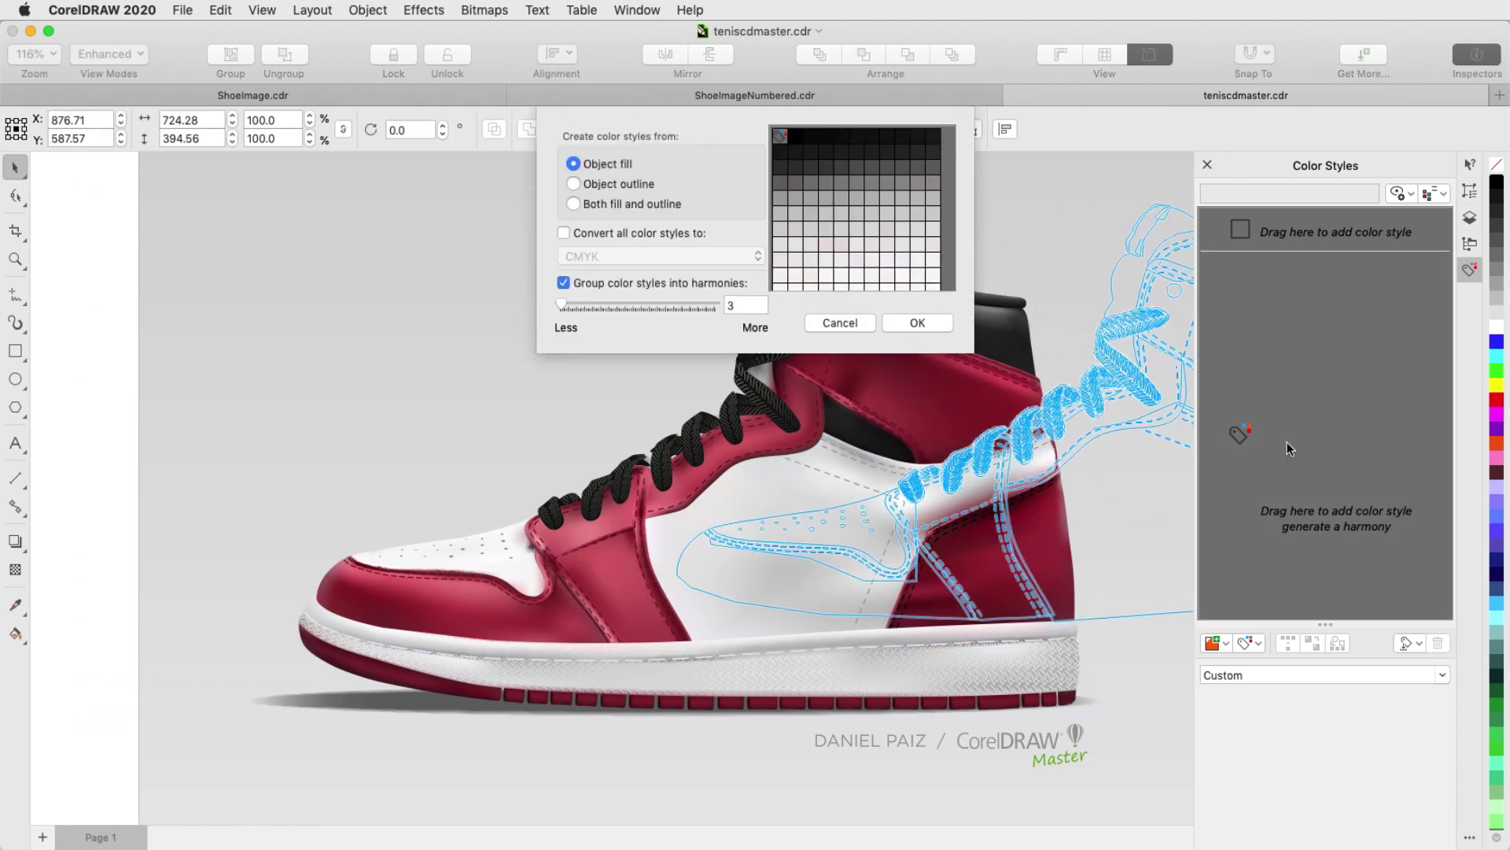
left_click(939, 325)
Apply a Complementary rule to a harmony and rotate it until the red panels turn teal
left_click(1392, 572)
left_click(1400, 699)
left_click(1292, 792)
left_click_drag(1451, 693, 1457, 757)
left_click_drag(1300, 746, 1394, 822)
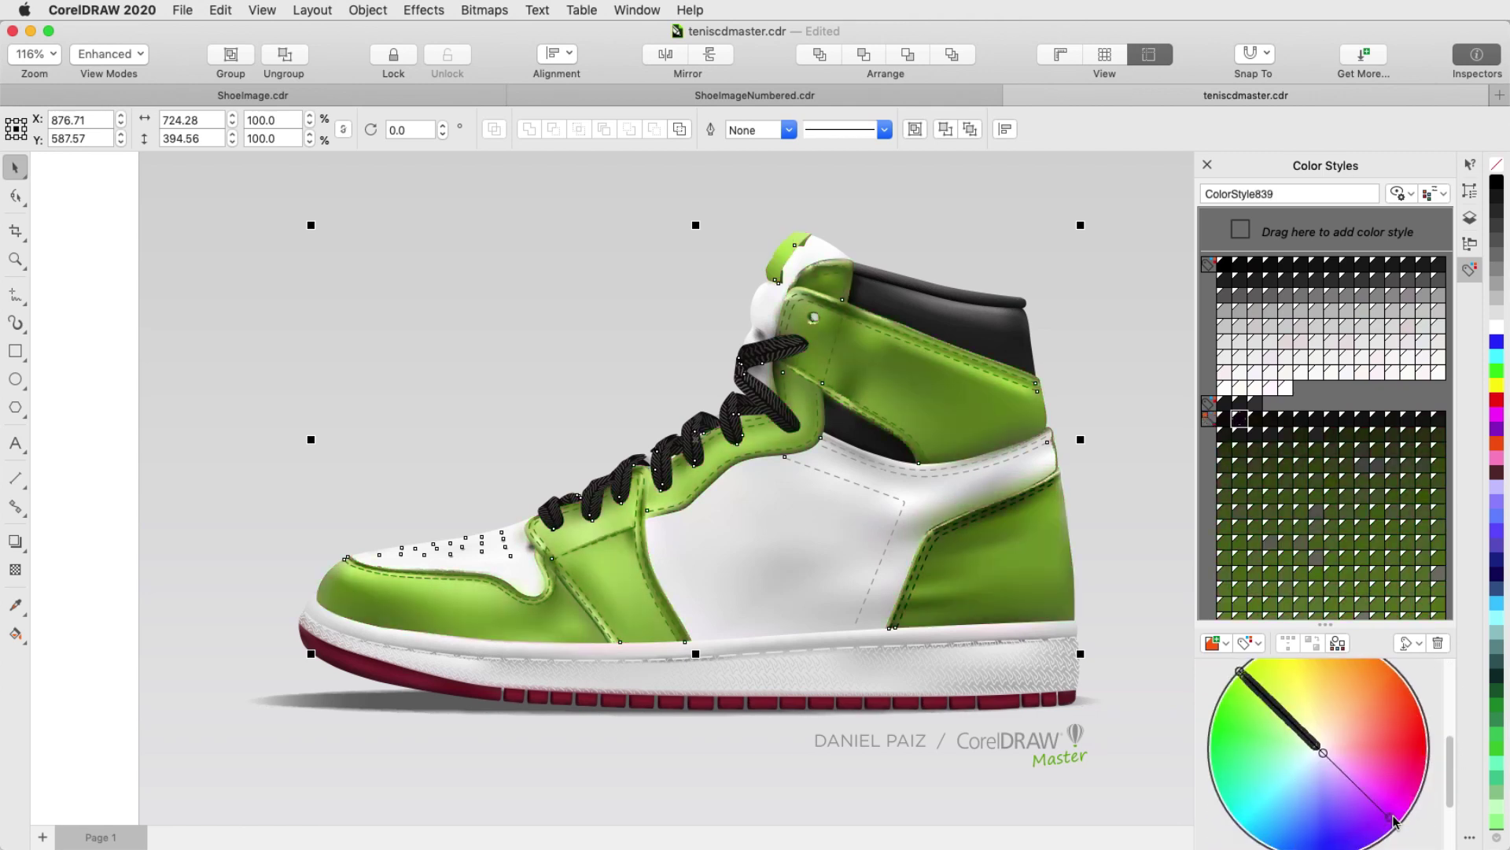
left_click_drag(1400, 695, 1401, 697)
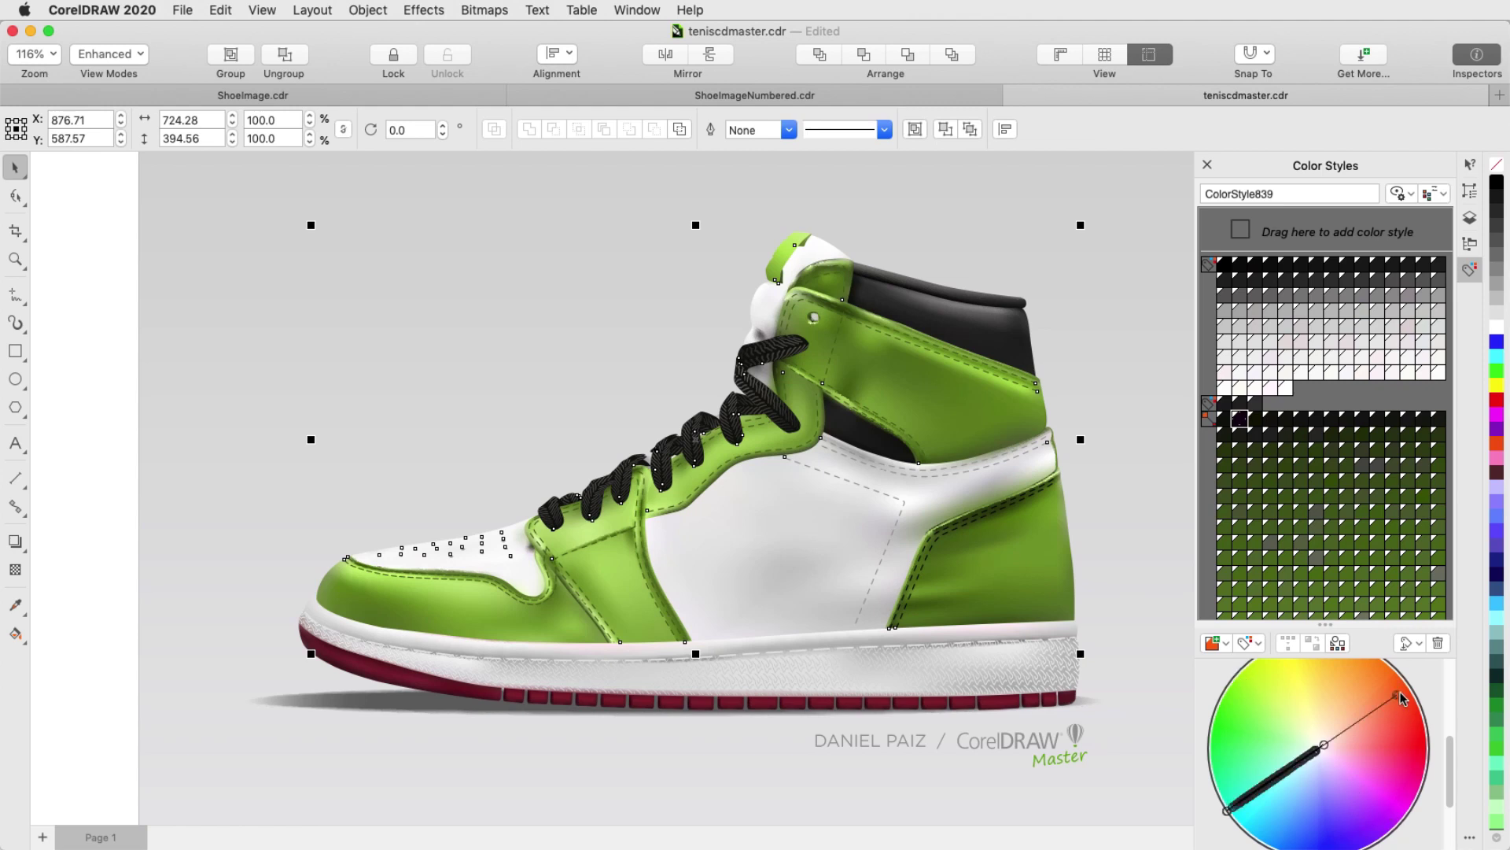